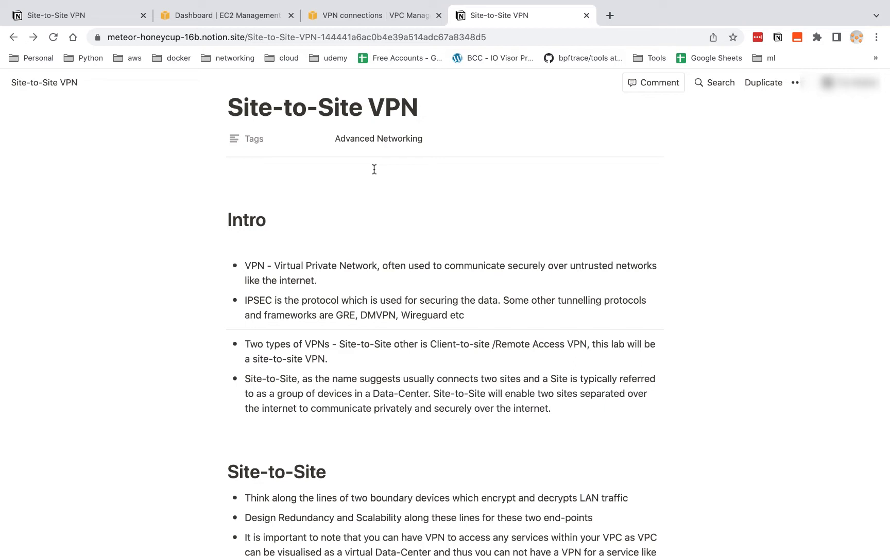
# Step: Read through the Site-to-Site VPN notes from the intro down to the lab links
pyautogui.scroll(-5, 374, 169)
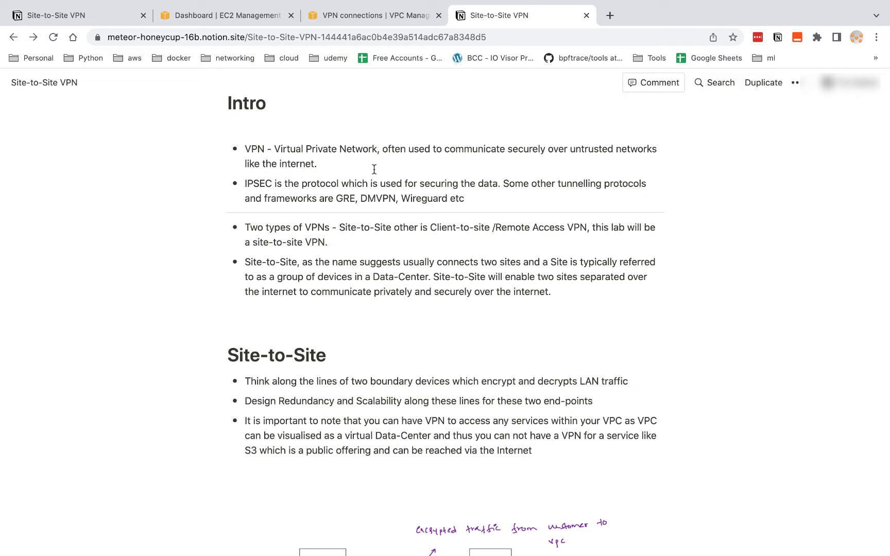
pyautogui.scroll(-1, 374, 169)
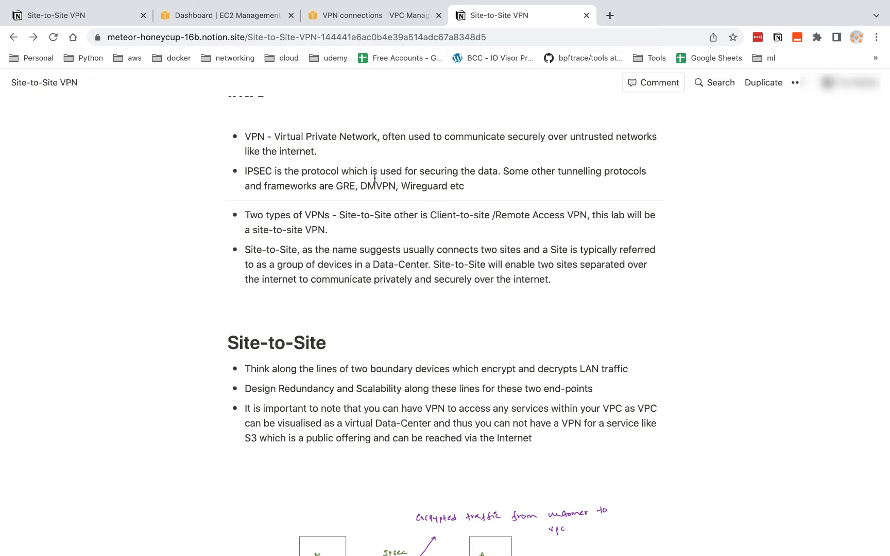
pyautogui.scroll(-2, 377, 204)
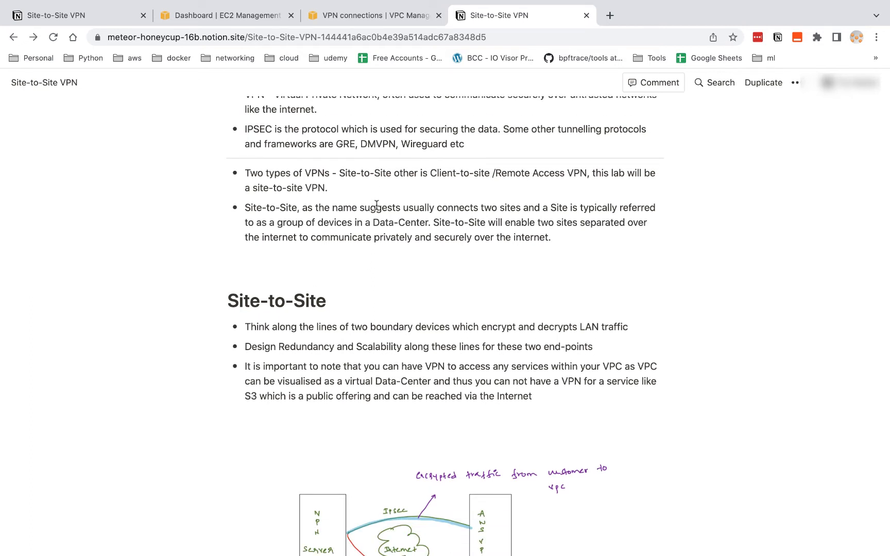
pyautogui.scroll(-20, 376, 205)
pyautogui.scroll(-20, 376, 204)
pyautogui.scroll(-3, 376, 207)
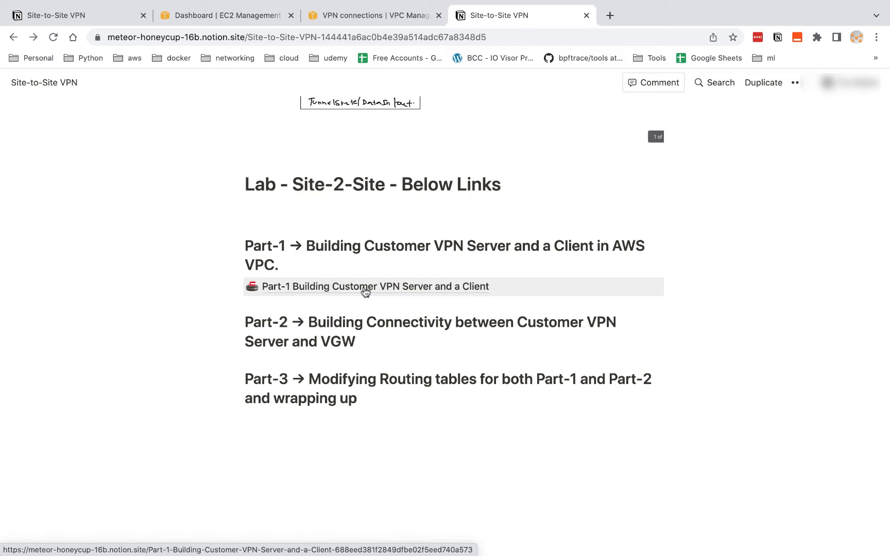
# Step: Open the Part-1 Building Customer VPN Server and a Client page and review its topology section
pyautogui.click(365, 290)
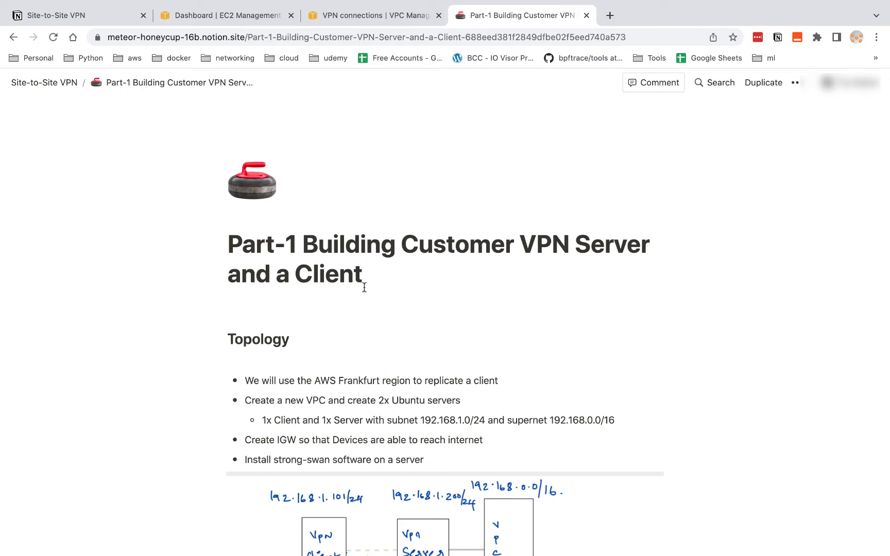
pyautogui.scroll(-2, 364, 287)
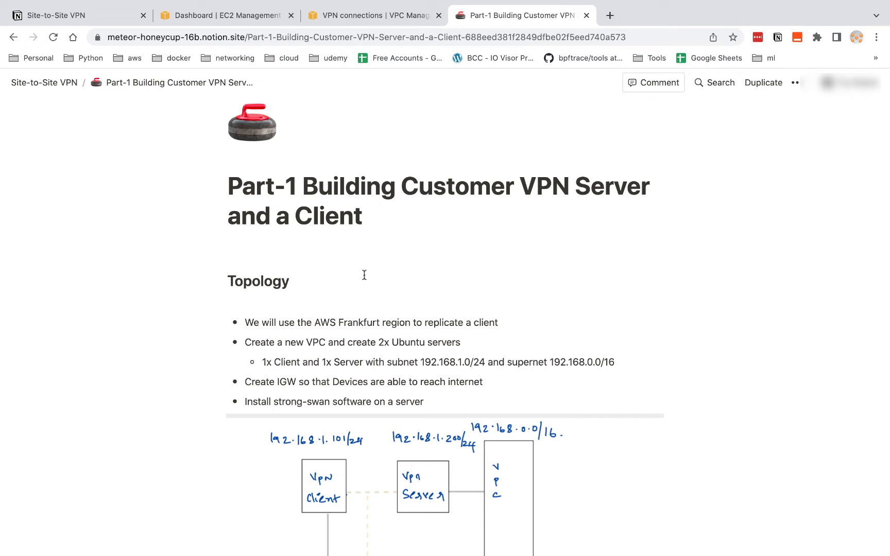
pyautogui.scroll(-5, 364, 275)
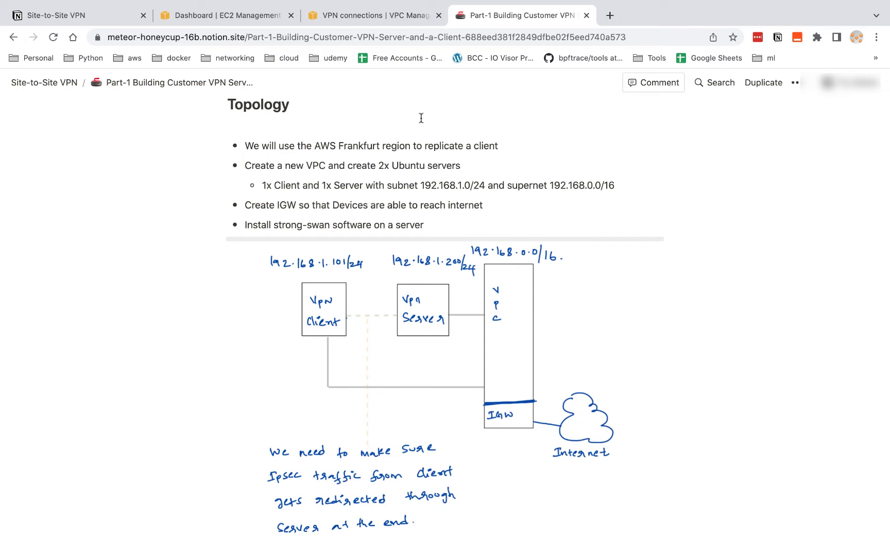
# Step: Switch to the AWS VPC console, show the list of VPCs and start creating a new VPC
pyautogui.click(362, 16)
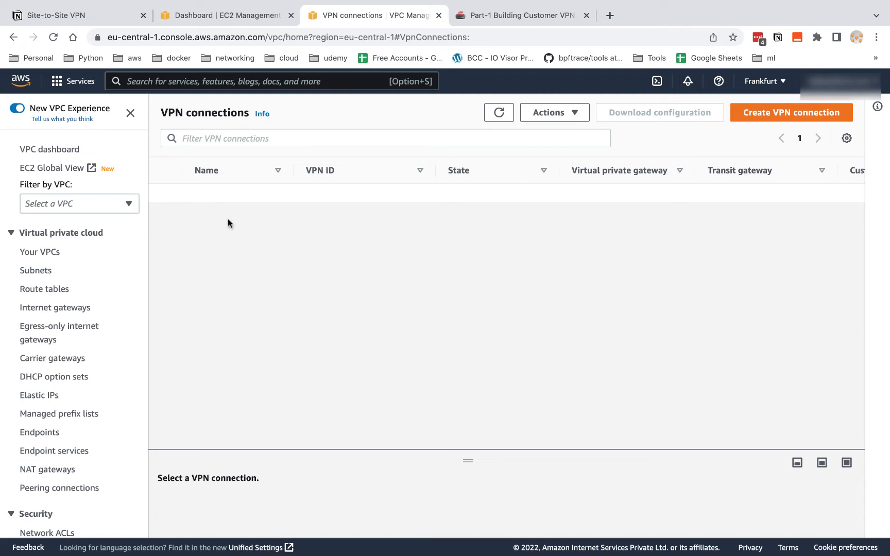
pyautogui.click(57, 253)
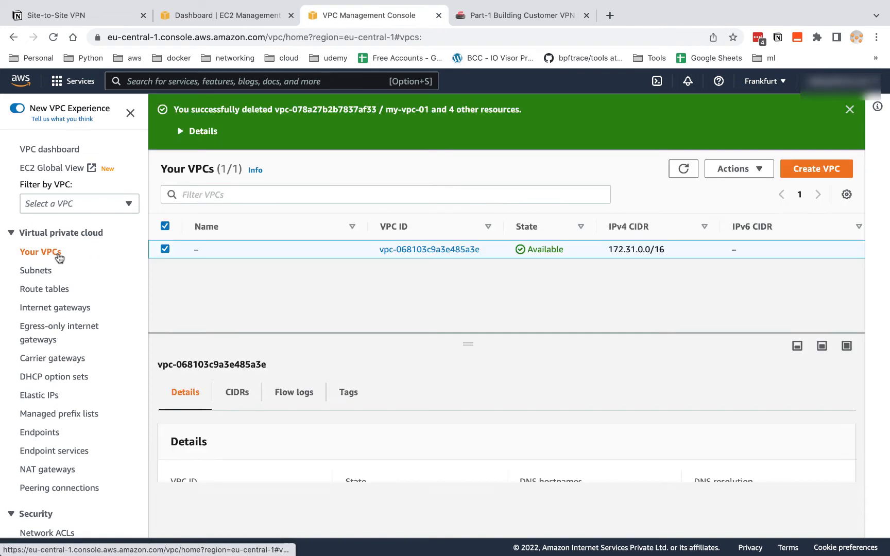
pyautogui.click(818, 169)
# Step: Check the enlarged topology diagram in the Notion lab notes, then return to the AWS VPC creation form
pyautogui.click(470, 15)
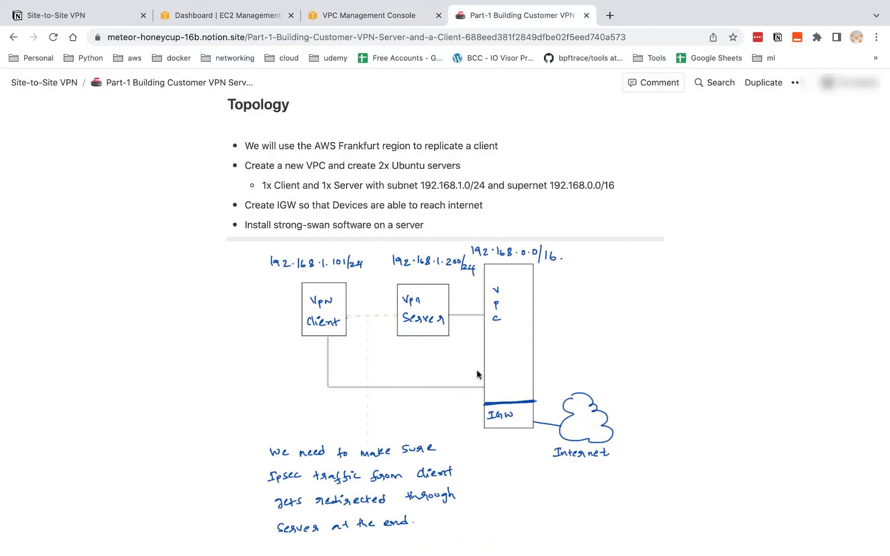
pyautogui.click(457, 392)
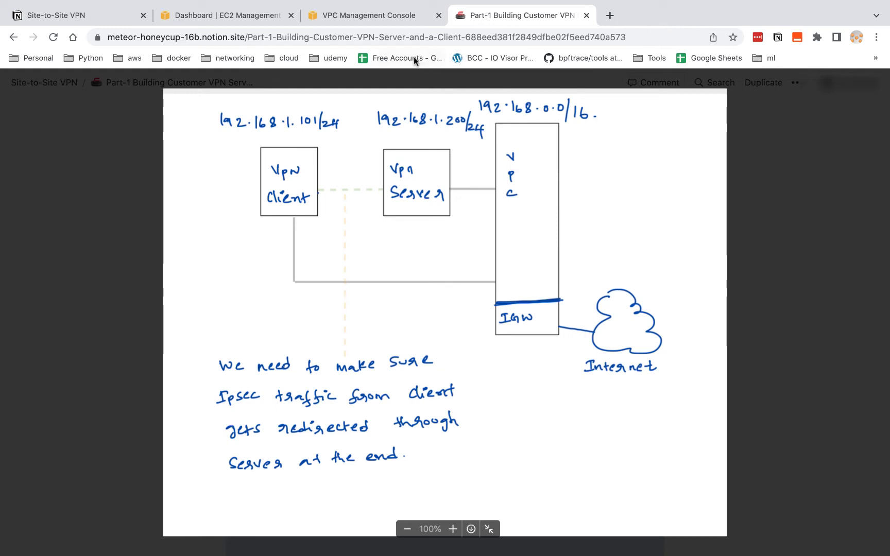
pyautogui.click(332, 15)
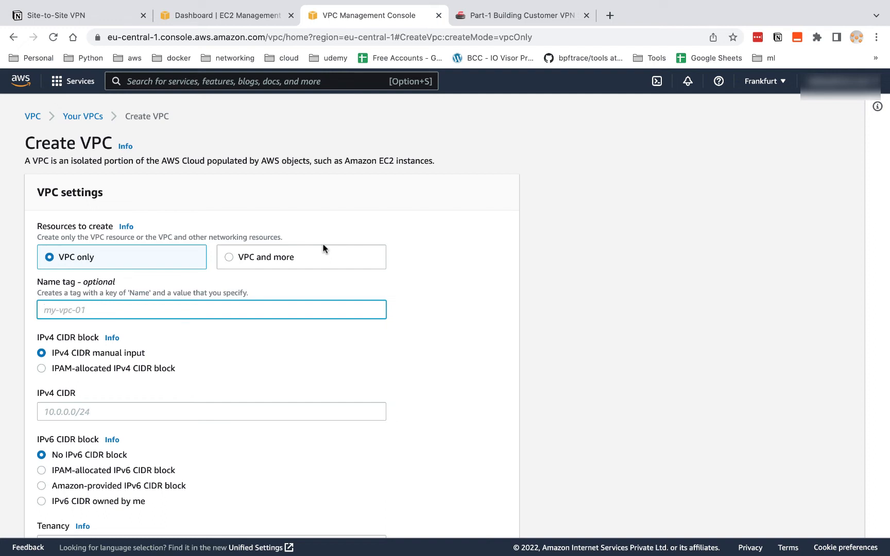
# Step: Create a VPC named vpn-vpc with the IPv4 CIDR 192.168.0.0/16 and review its details
pyautogui.write('vpn-vpc')
pyautogui.click(166, 413)
pyautogui.write('192.')
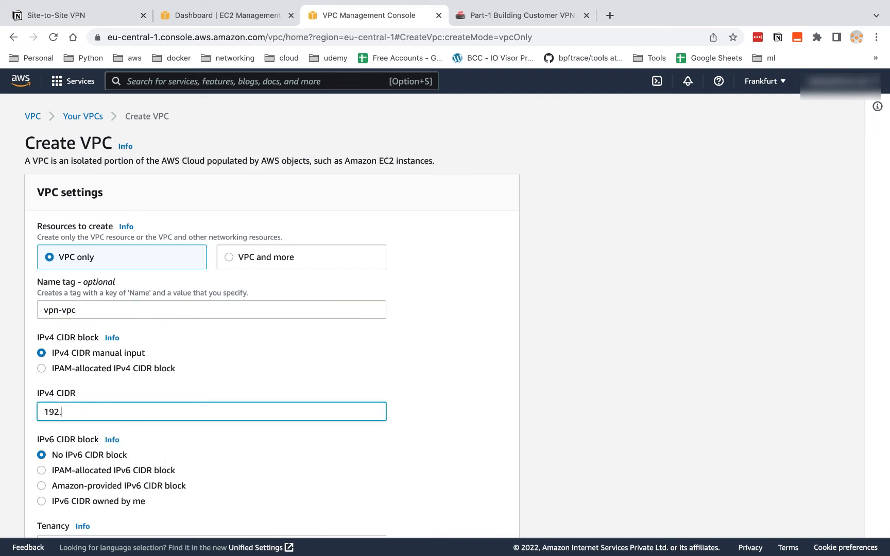
pyautogui.write('168.0.0/16')
pyautogui.scroll(-5, 209, 458)
pyautogui.scroll(-2, 145, 342)
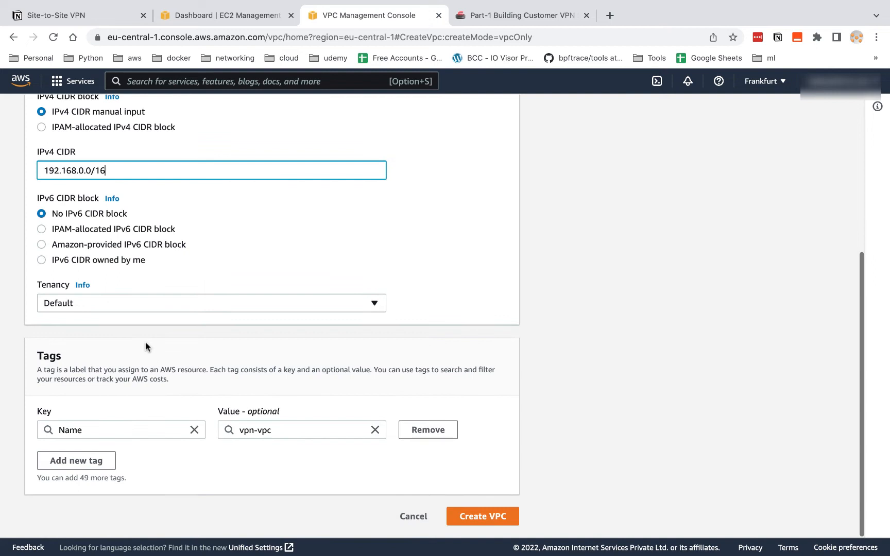
pyautogui.click(464, 518)
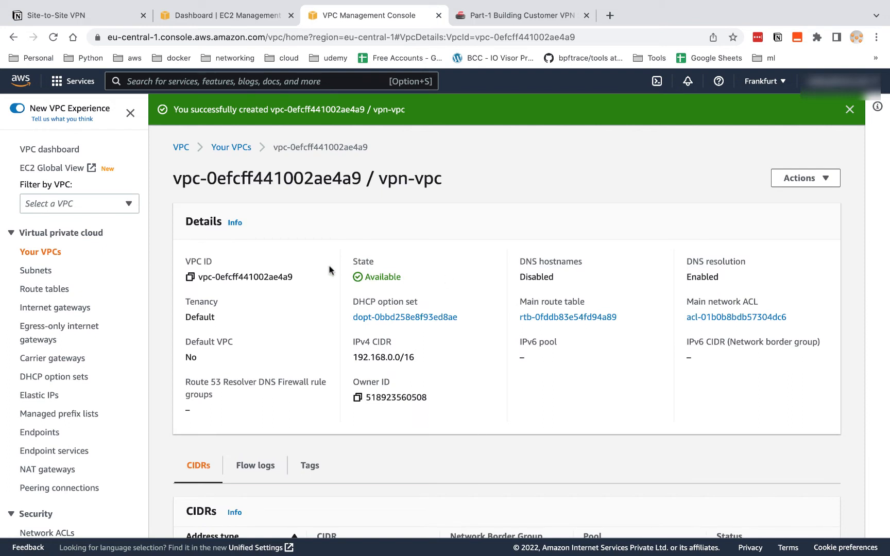
pyautogui.scroll(-2, 270, 312)
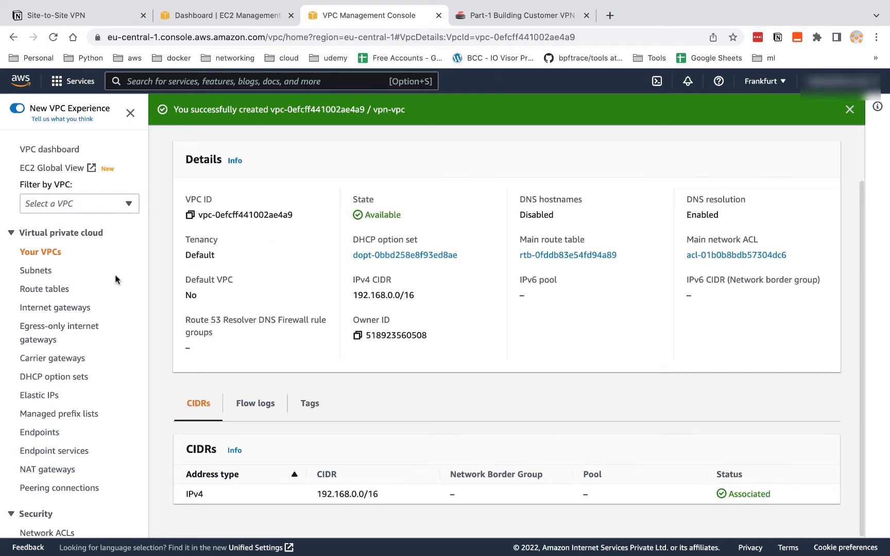
# Step: Start creating a new subnet and assign it to the vpn-vpc VPC
pyautogui.click(47, 273)
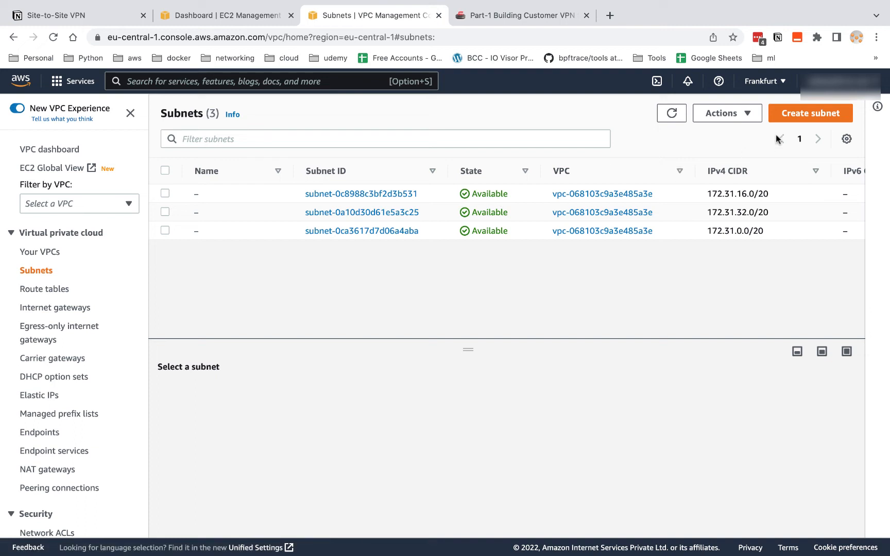
pyautogui.click(802, 114)
pyautogui.click(93, 248)
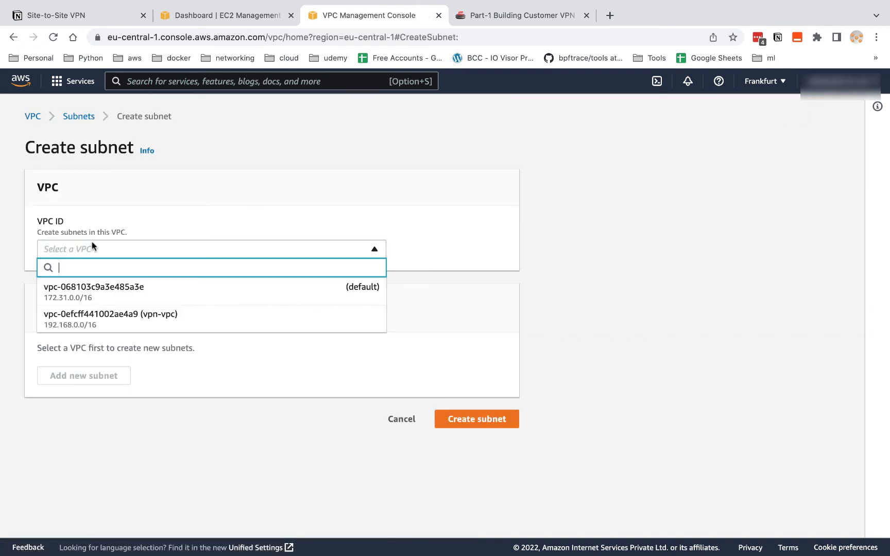
pyautogui.click(112, 318)
# Step: Name the new subnet subnet_192.168.1.024
pyautogui.scroll(-5, 107, 352)
pyautogui.click(354, 240)
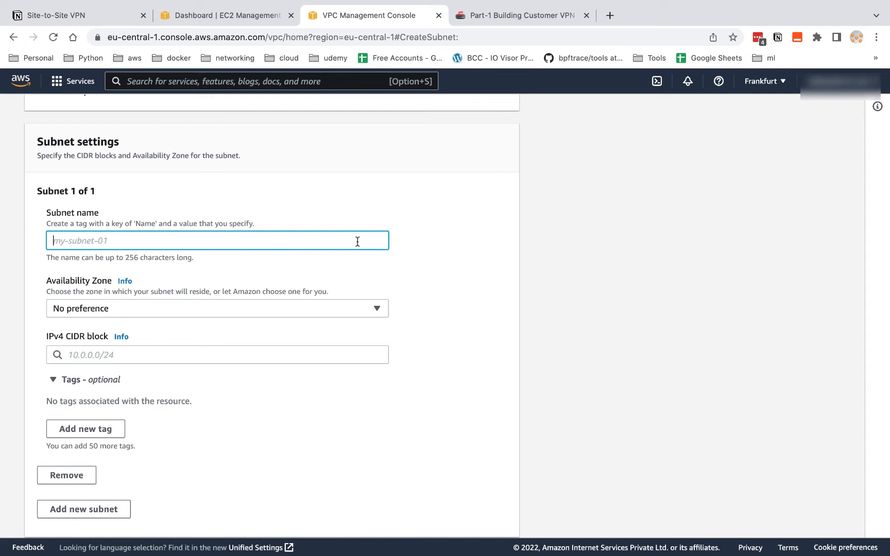
pyautogui.write('subnet_192.168')
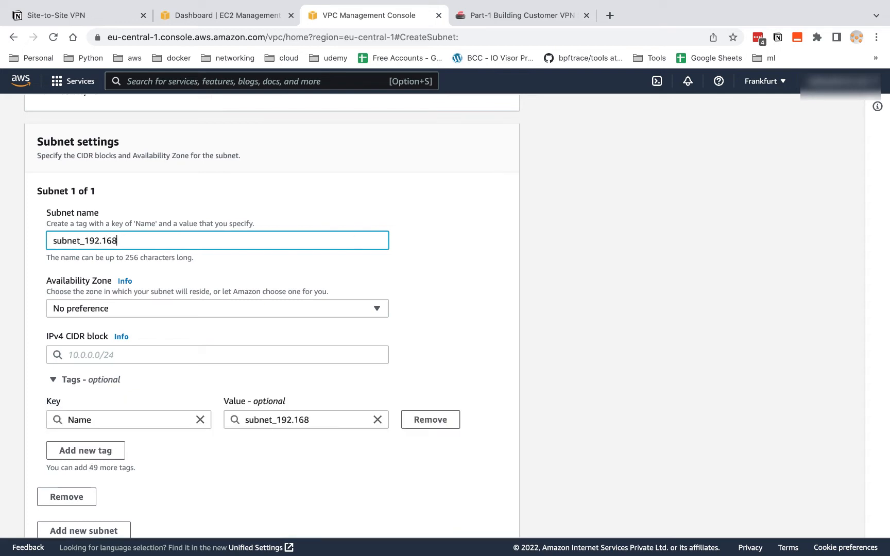
pyautogui.write('.1.0/24')
pyautogui.press('BackSpace')
pyautogui.press('BackSpace')
pyautogui.press('BackSpace')
pyautogui.write('24')
pyautogui.scroll(-2, 238, 308)
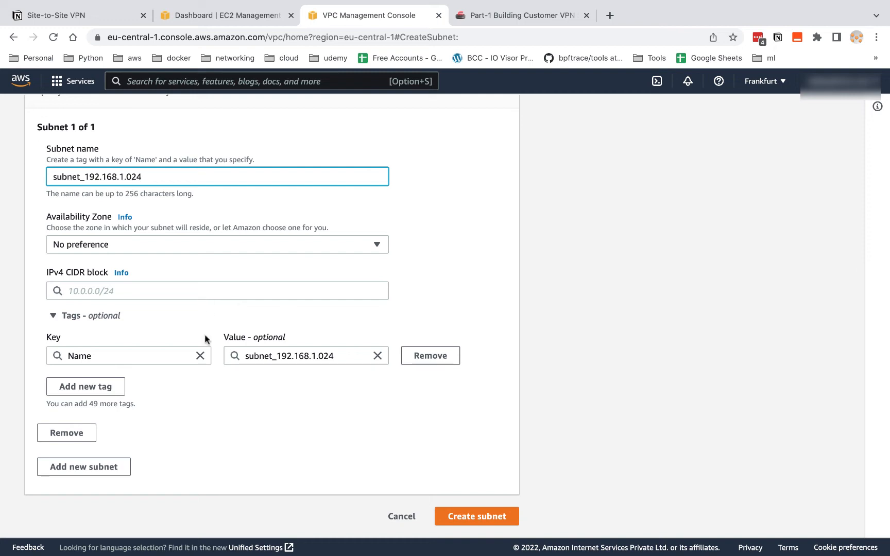
# Step: Set the subnet's IPv4 CIDR block to 192.168.1.0/24 and create the subnet
pyautogui.click(154, 283)
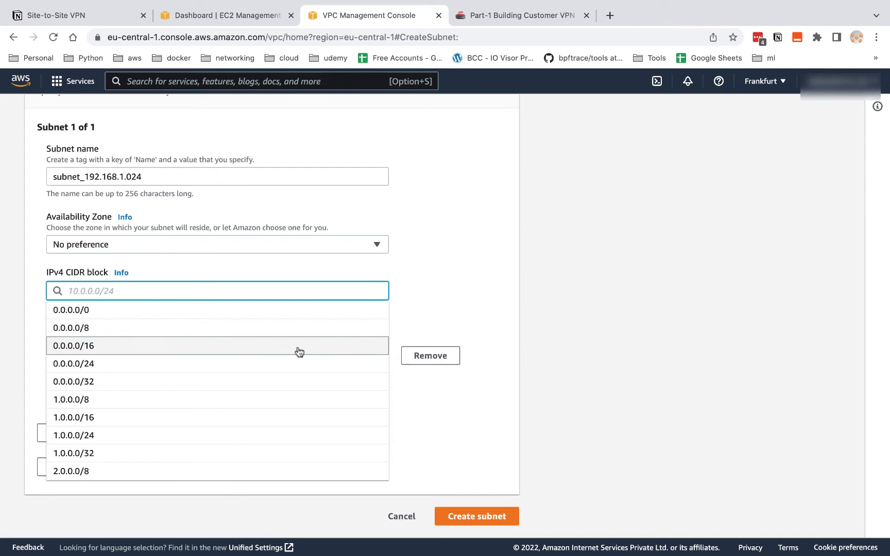
pyautogui.write('1')
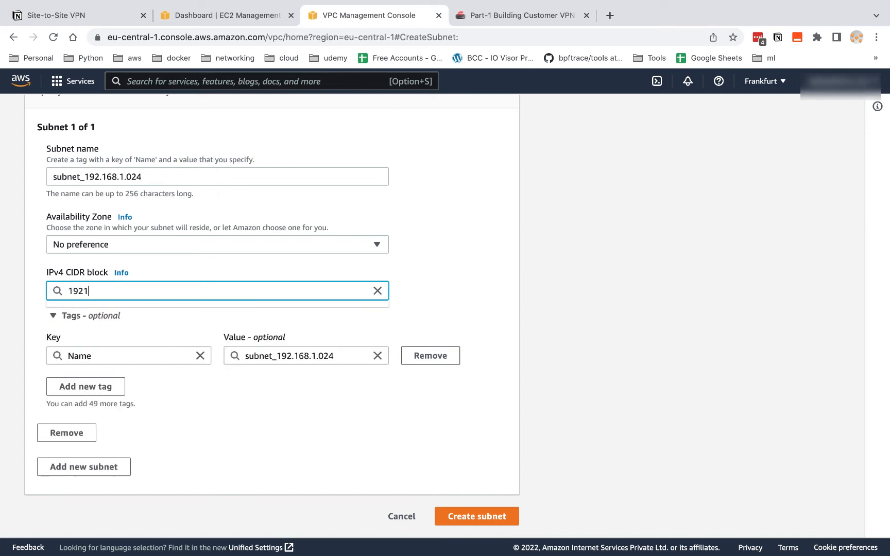
pyautogui.write('92.168.1.')
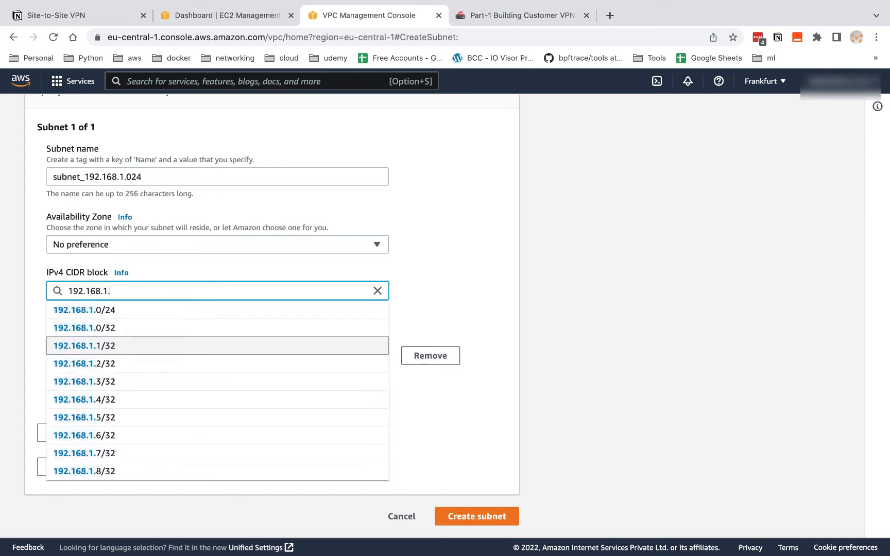
pyautogui.write('0/24')
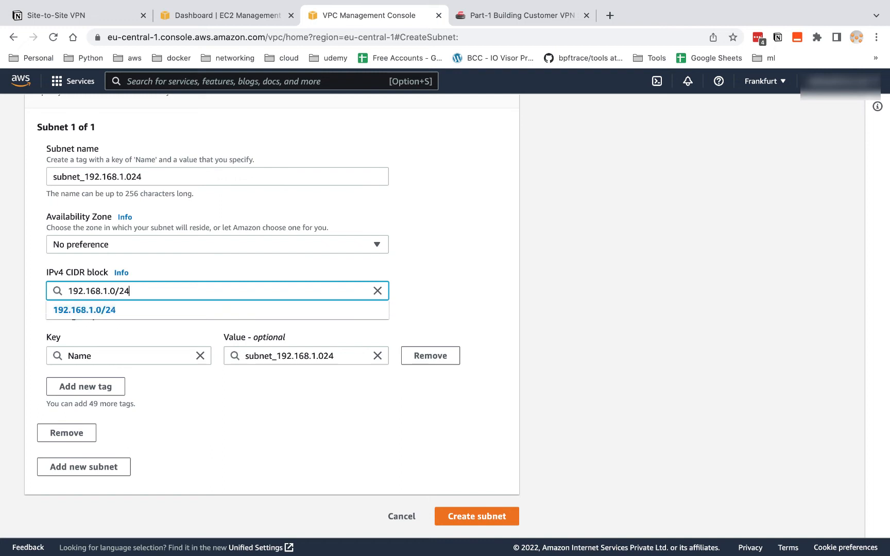
pyautogui.click(236, 310)
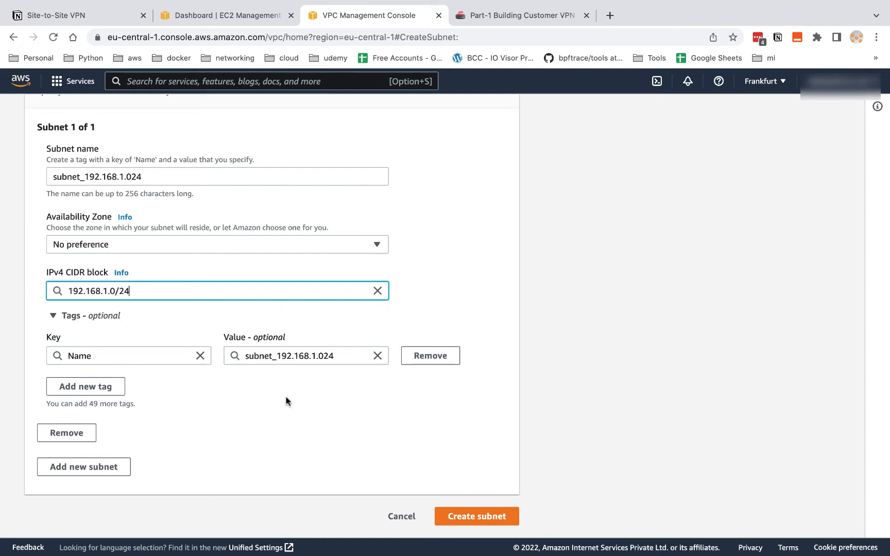
pyautogui.click(474, 518)
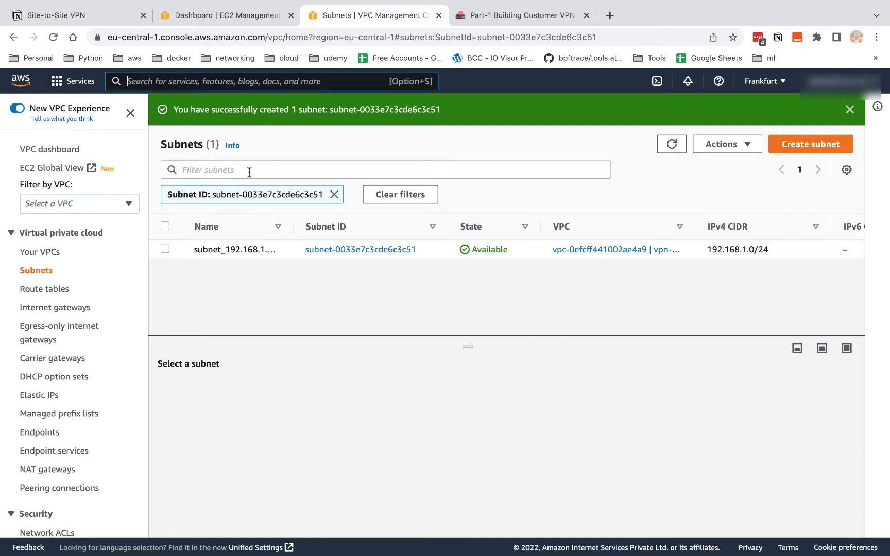
# Step: Search the AWS console for igw, open the Internet gateway feature and start creating a new internet gateway
pyautogui.write('igw')
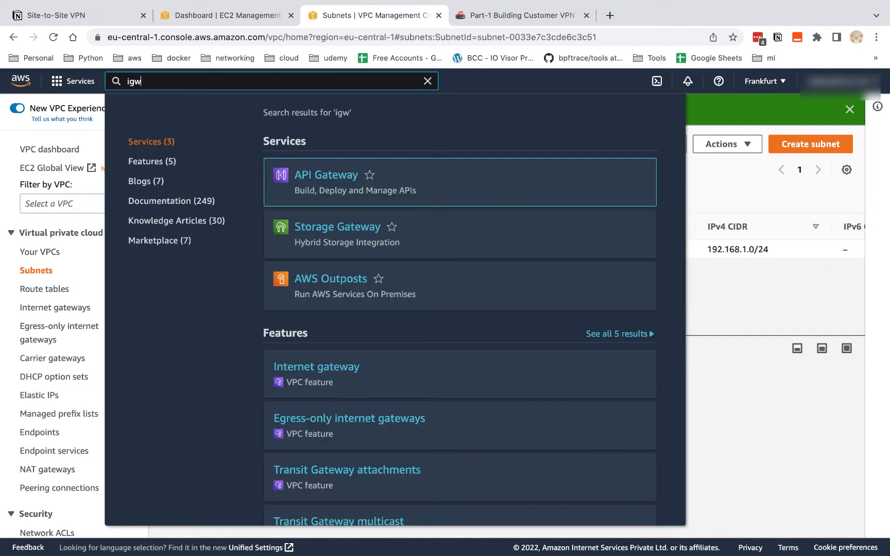
pyautogui.click(315, 366)
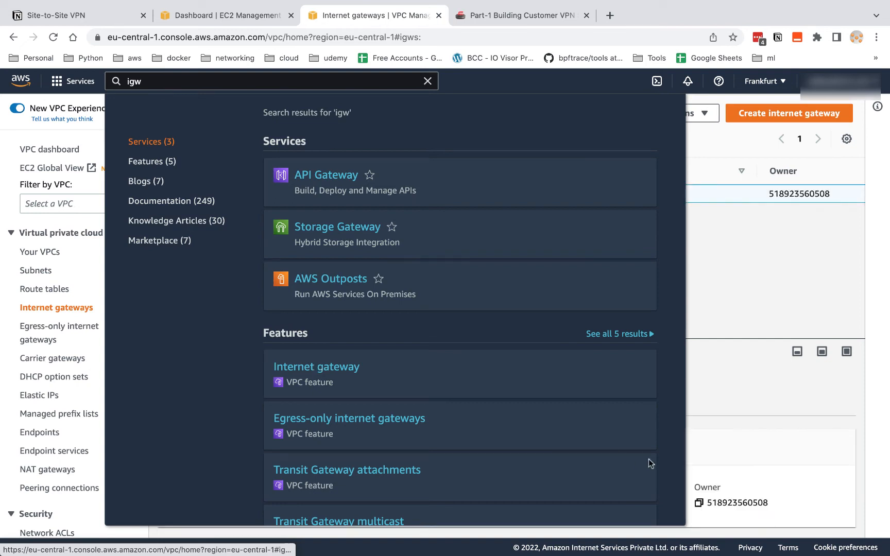
pyautogui.click(762, 261)
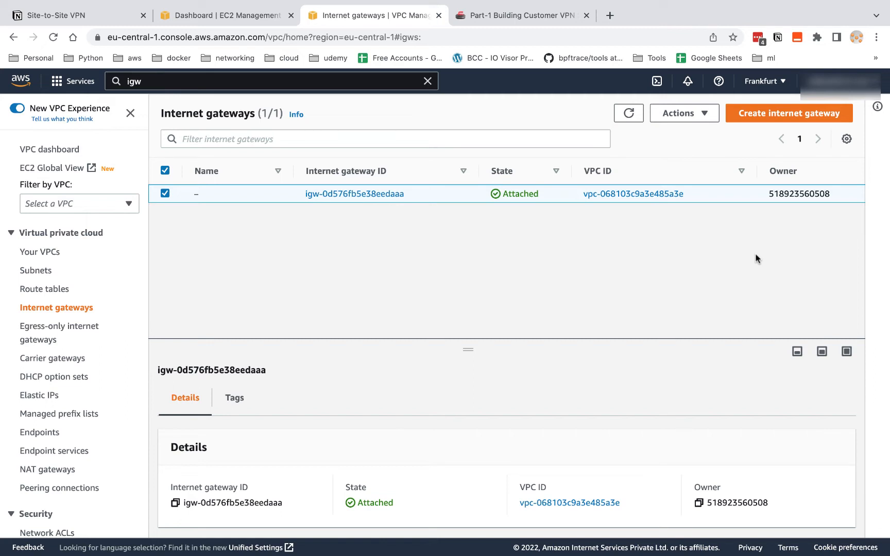
pyautogui.click(781, 119)
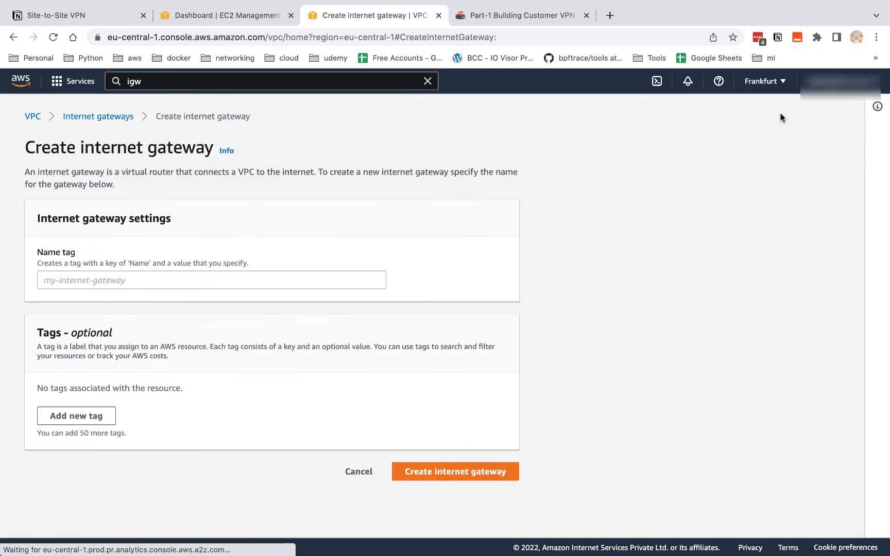
# Step: Name the internet gateway vpn-vpc-internet-gateway and create it
pyautogui.click(108, 282)
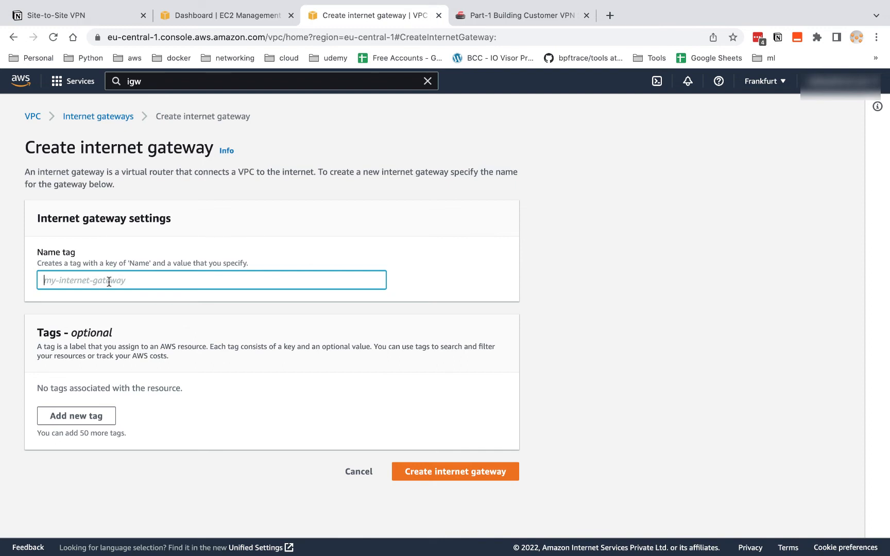
pyautogui.write('vpn')
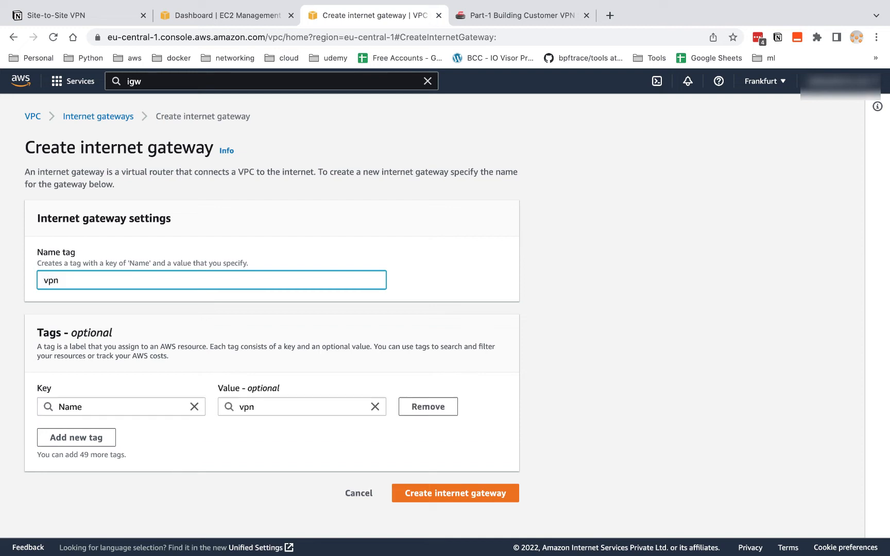
pyautogui.write('-vpc-internet-gatewa')
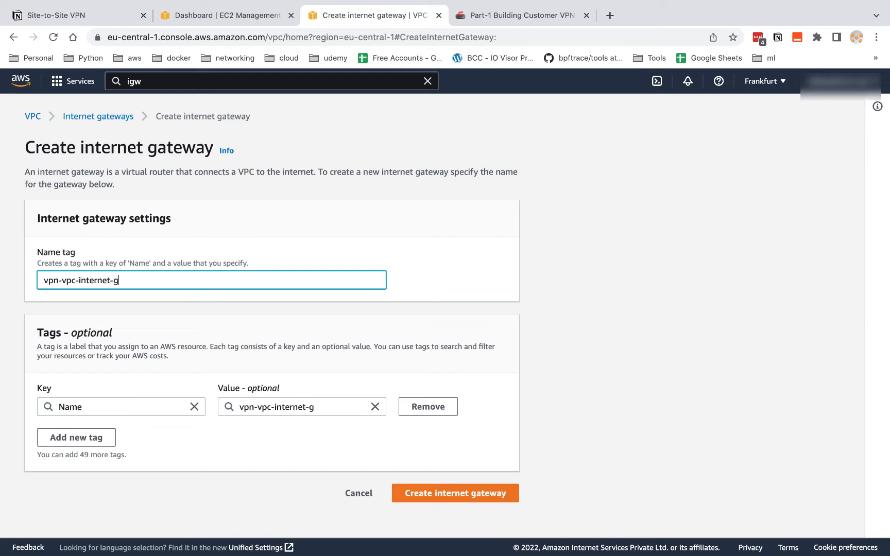
pyautogui.press('BackSpace')
pyautogui.press('BackSpace')
pyautogui.press('BackSpace')
pyautogui.write('eway')
pyautogui.click(491, 497)
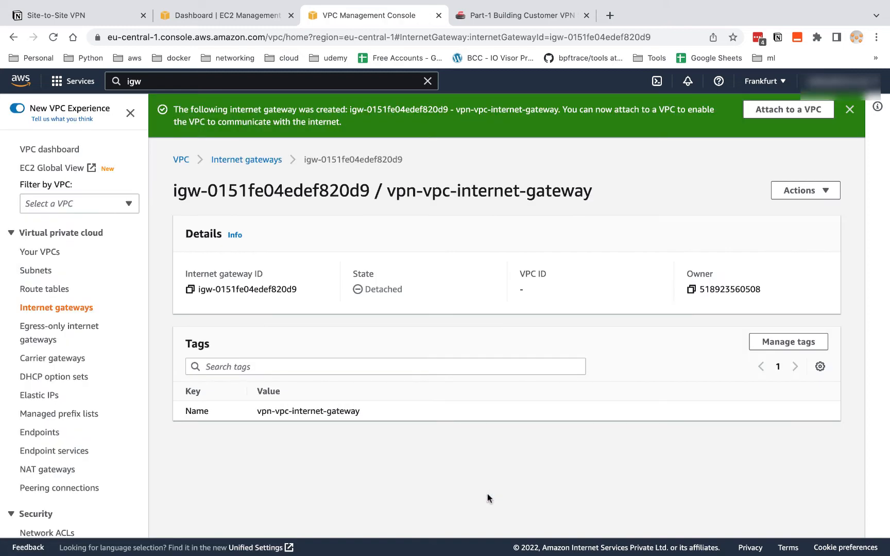
# Step: Attach vpn-vpc-internet-gateway to the vpn-vpc VPC
pyautogui.click(801, 191)
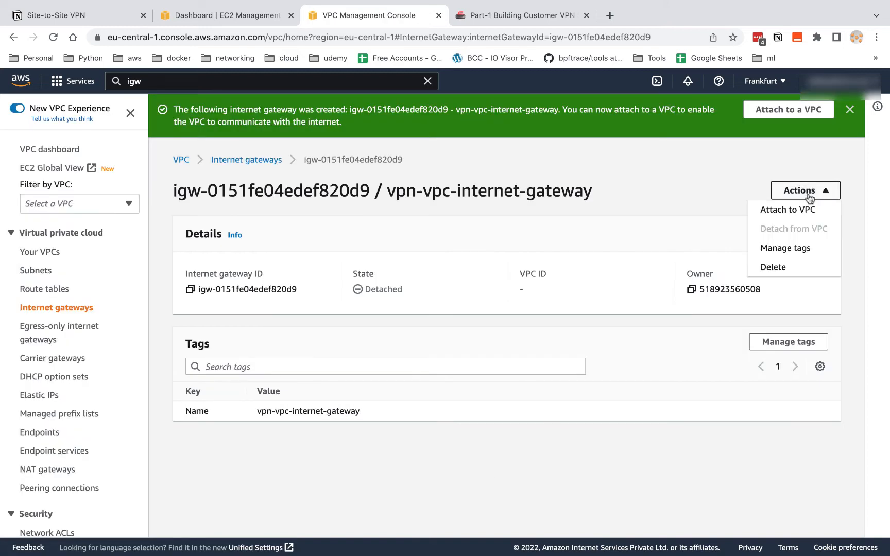
pyautogui.click(797, 211)
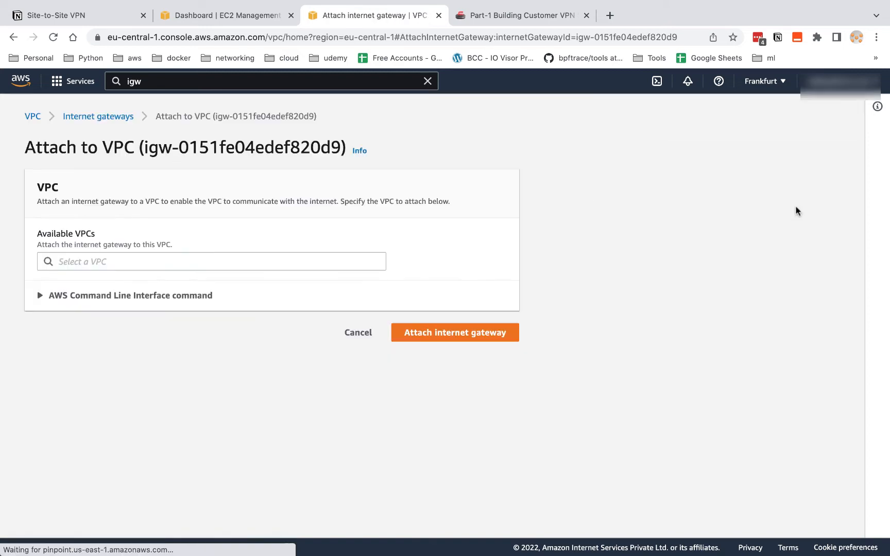
pyautogui.click(104, 263)
pyautogui.click(108, 281)
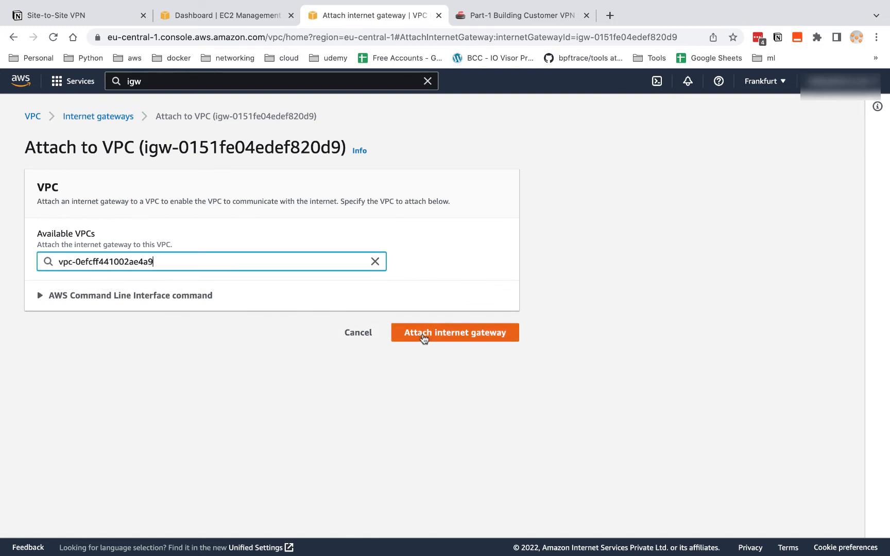
pyautogui.click(423, 338)
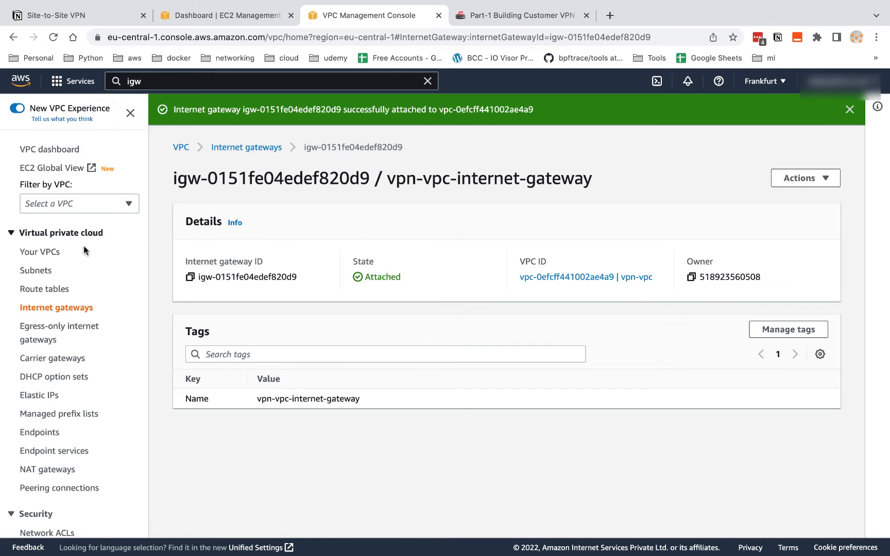
# Step: Select the route table belonging to vpn-vpc and examine its routes and subnet associations
pyautogui.click(53, 289)
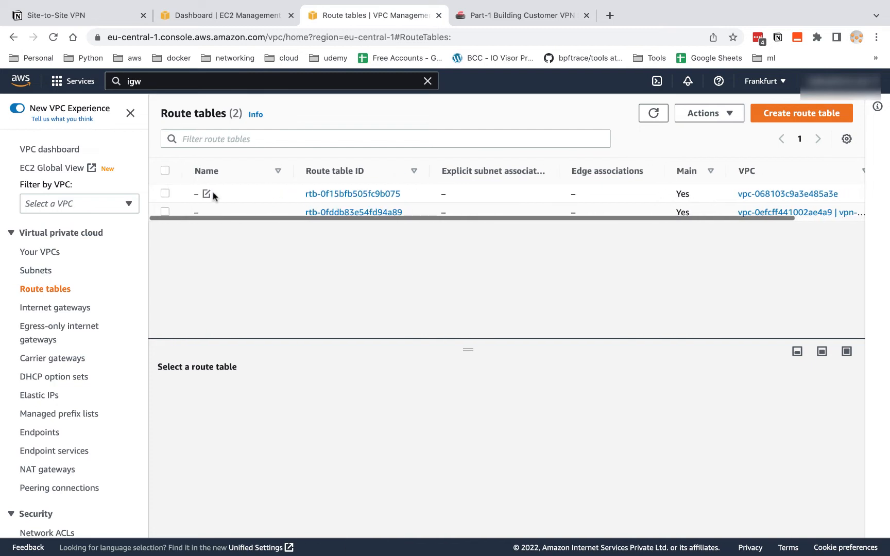
pyautogui.click(167, 211)
pyautogui.scroll(-3, 278, 367)
pyautogui.scroll(2, 279, 367)
pyautogui.click(238, 395)
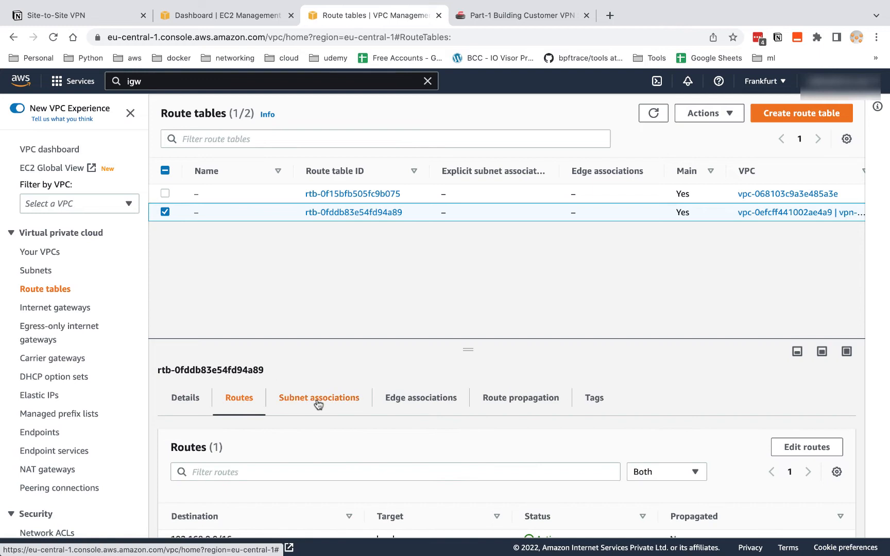
pyautogui.scroll(-2, 317, 403)
pyautogui.scroll(2, 318, 404)
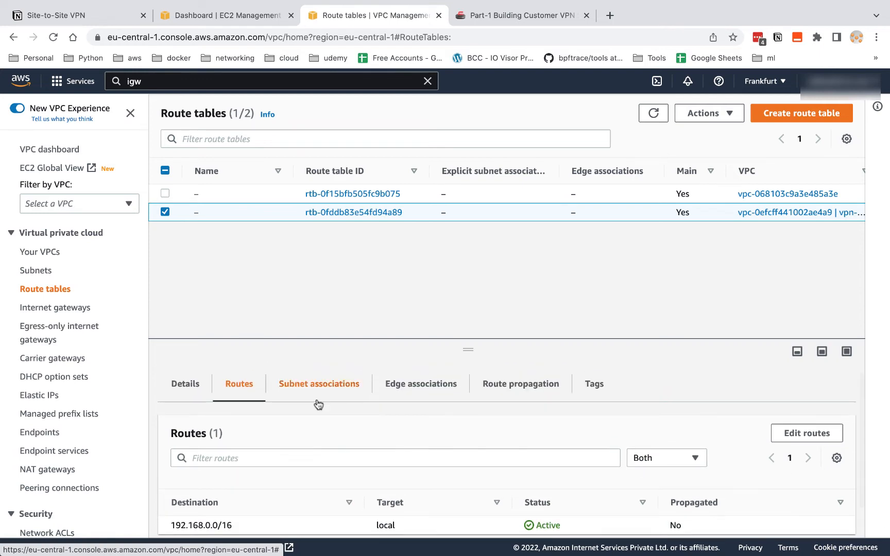
pyautogui.click(344, 405)
pyautogui.scroll(-1, 468, 355)
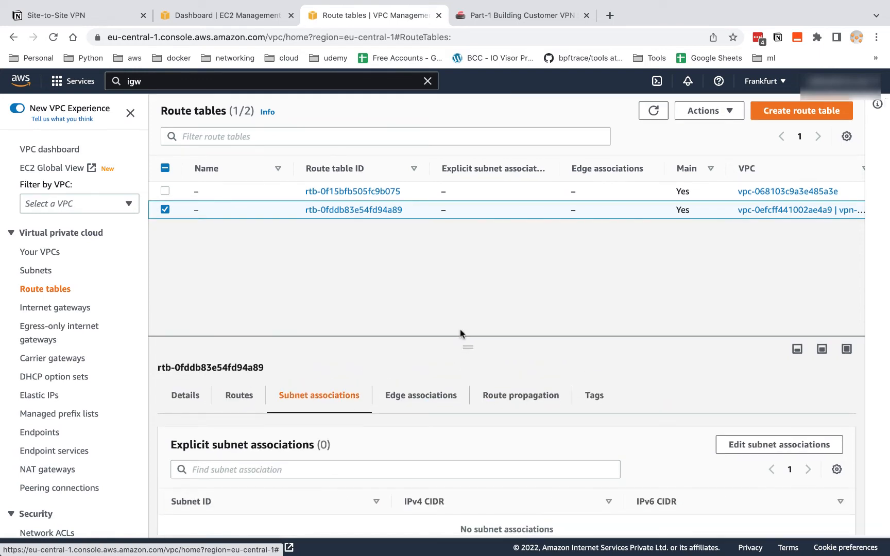
pyautogui.moveTo(461, 337); pyautogui.dragTo(477, 237)
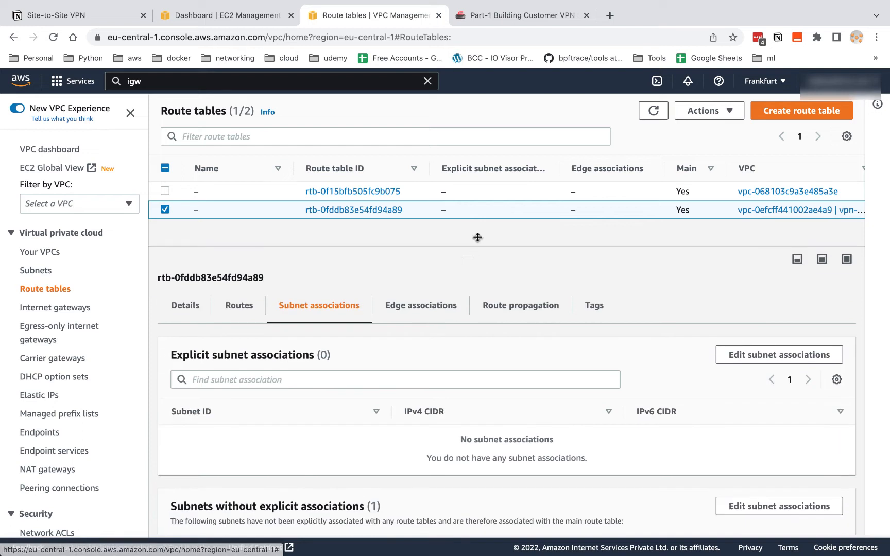
pyautogui.click(244, 295)
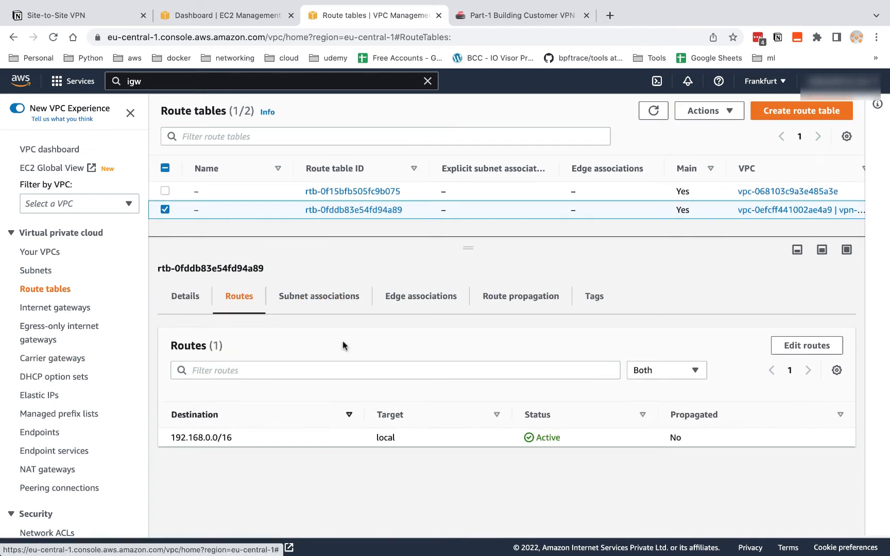
# Step: Add a route with destination 0.0.0.0/0 targeting vpn-vpc-internet-gateway to the vpn-vpc route table and save it
pyautogui.click(795, 346)
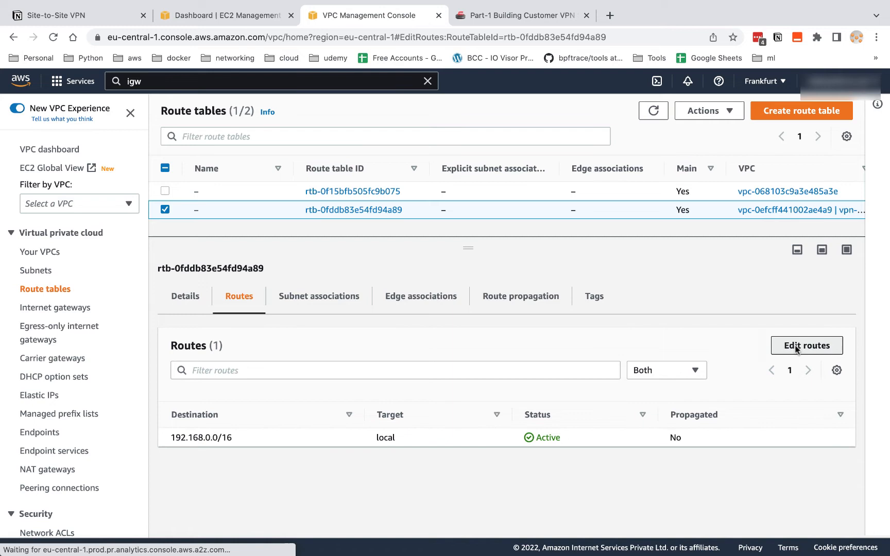
pyautogui.click(52, 259)
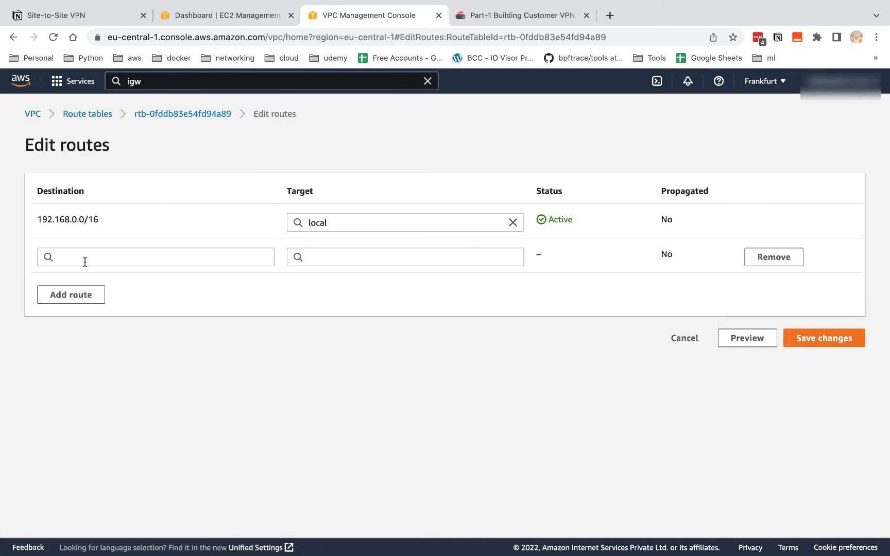
pyautogui.click(103, 258)
pyautogui.click(126, 278)
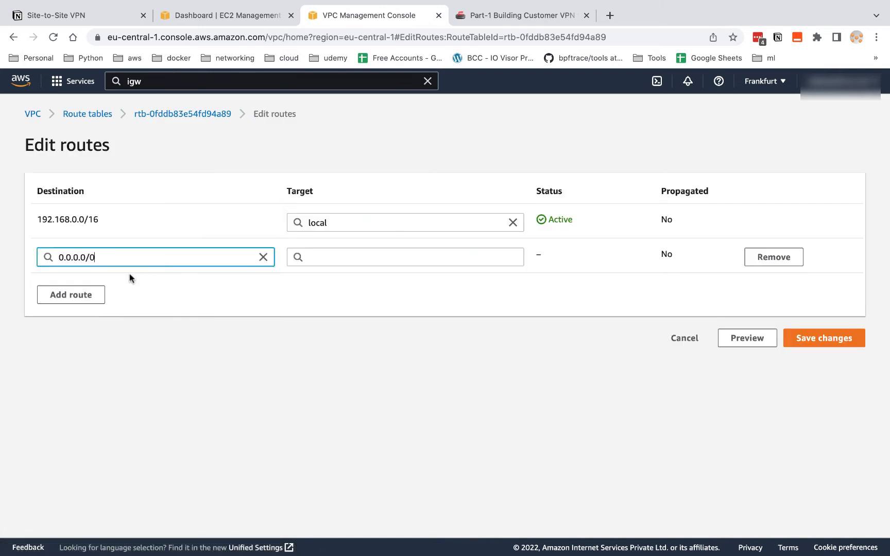
pyautogui.click(326, 260)
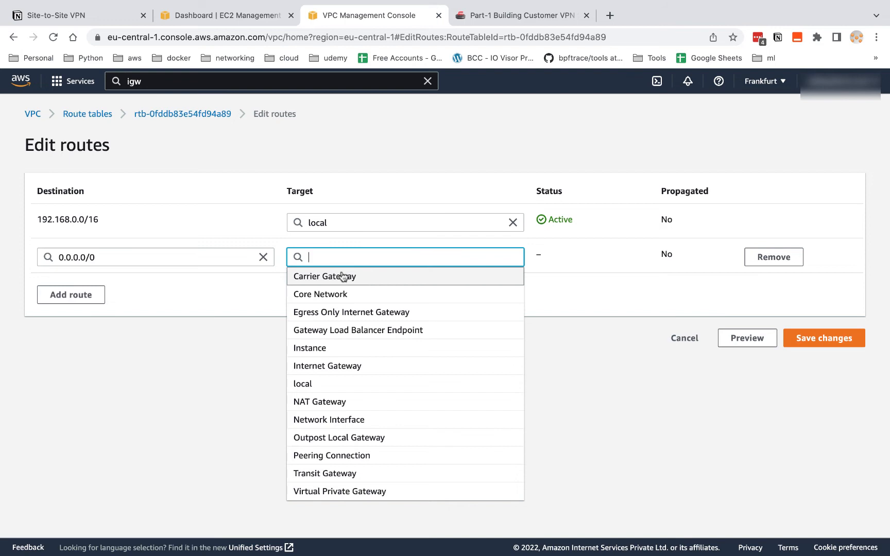
pyautogui.click(341, 366)
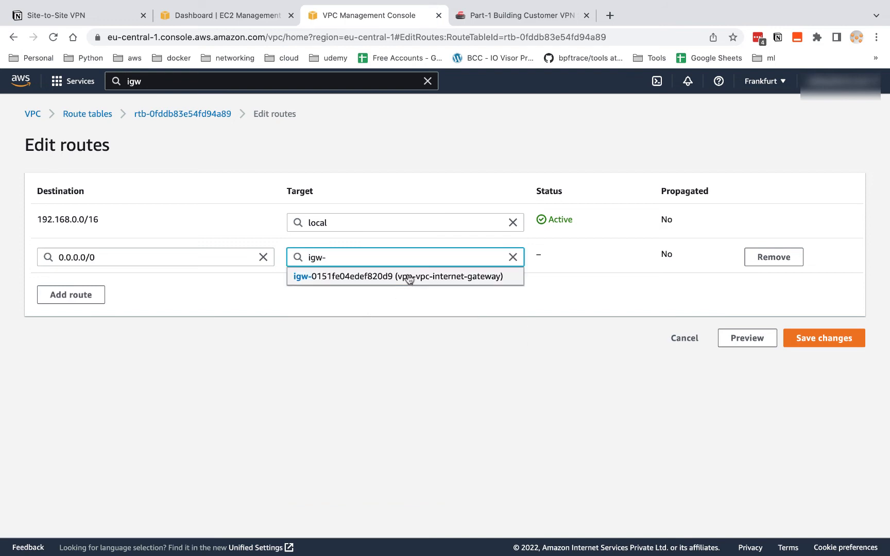
pyautogui.click(407, 276)
pyautogui.click(821, 340)
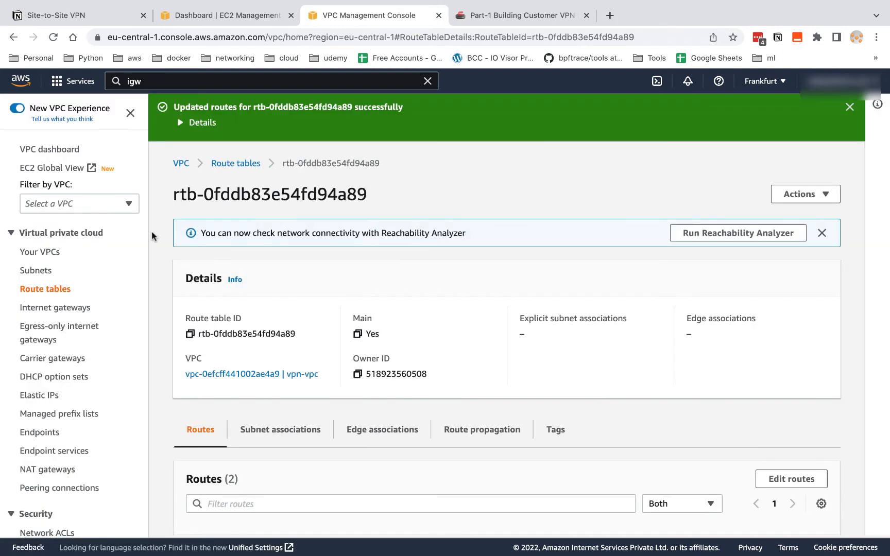
pyautogui.scroll(-3, 239, 387)
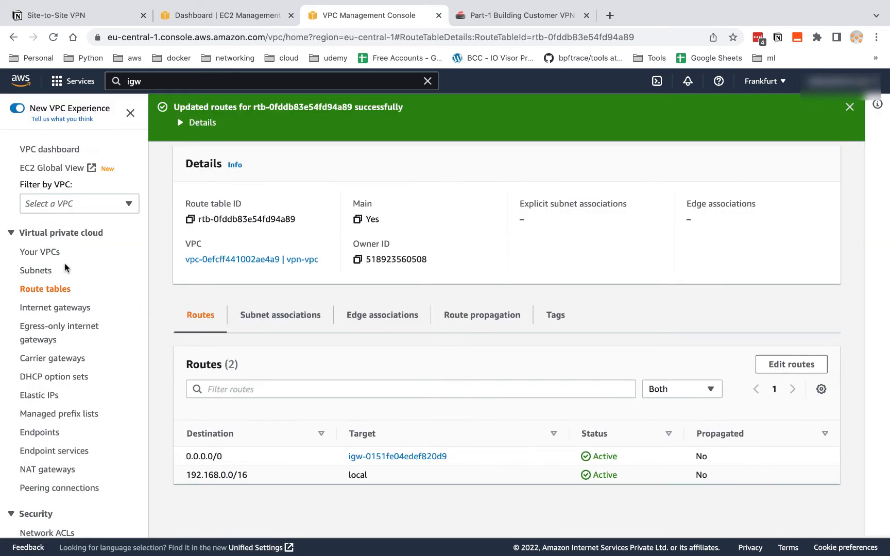
# Step: Check the route table of subnet_192.168.1.024 and save its association with route table rtb-0fddb83e54fd94a89
pyautogui.click(45, 271)
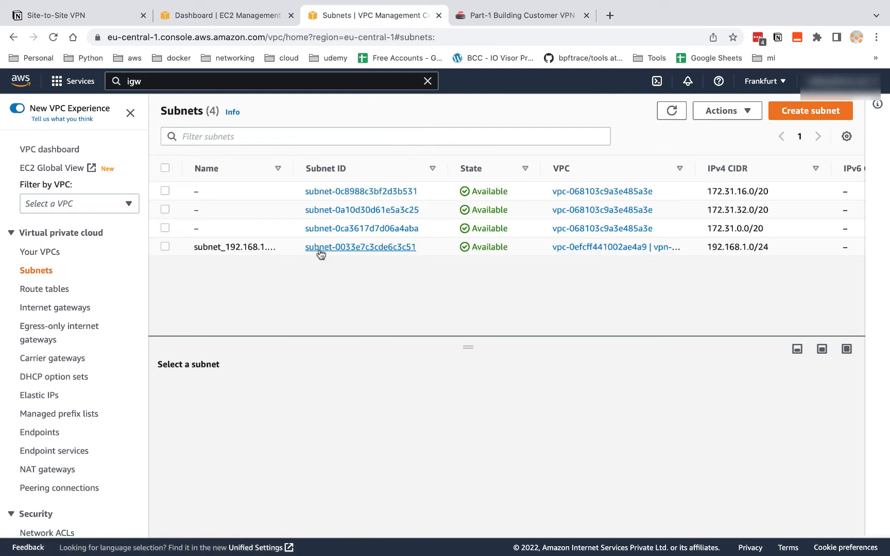
pyautogui.click(165, 247)
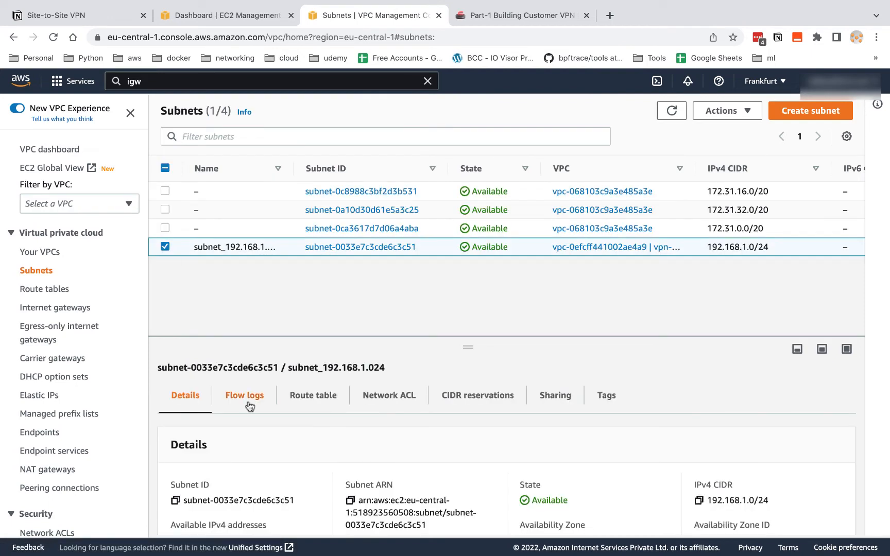
pyautogui.scroll(-1, 248, 405)
pyautogui.click(308, 378)
pyautogui.scroll(-3, 311, 428)
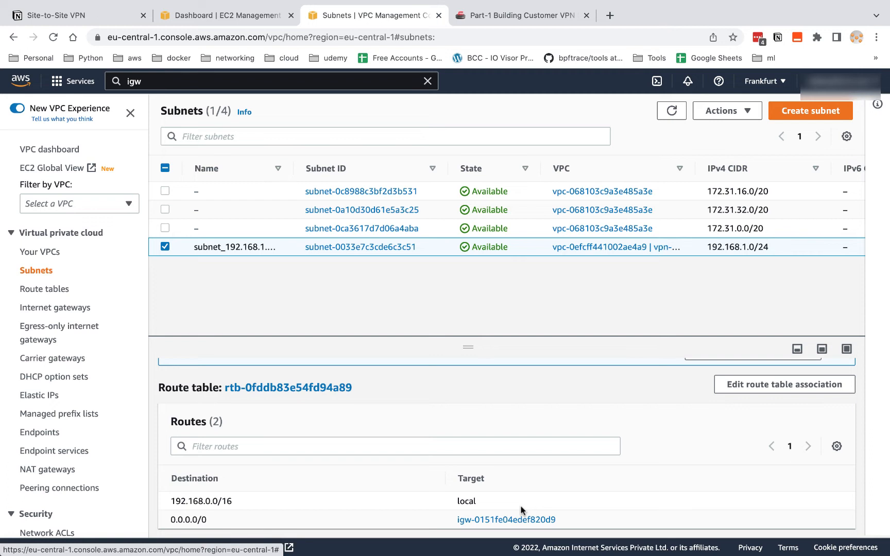
pyautogui.scroll(1, 512, 485)
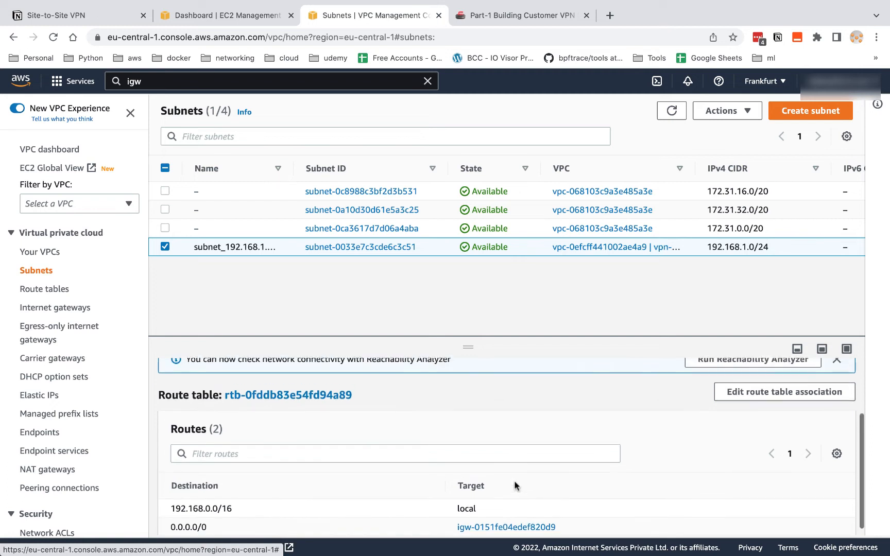
pyautogui.click(823, 395)
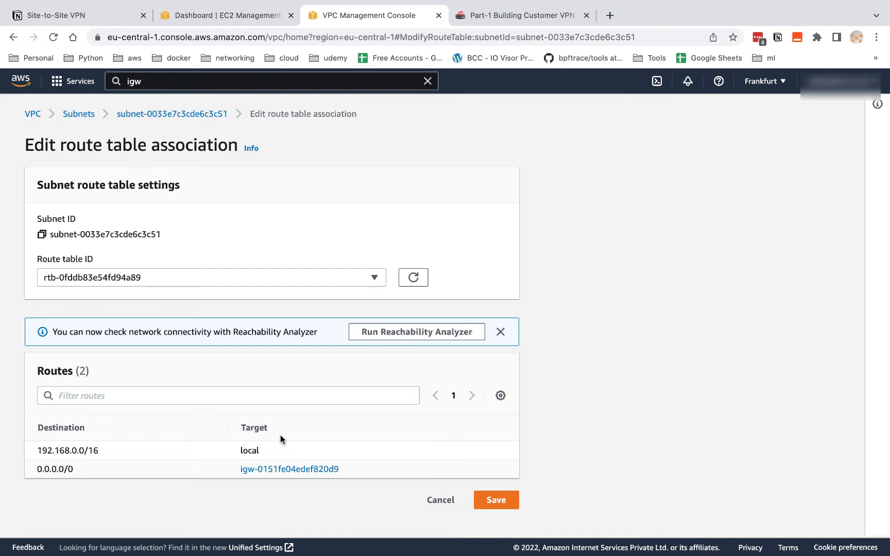
pyautogui.click(496, 501)
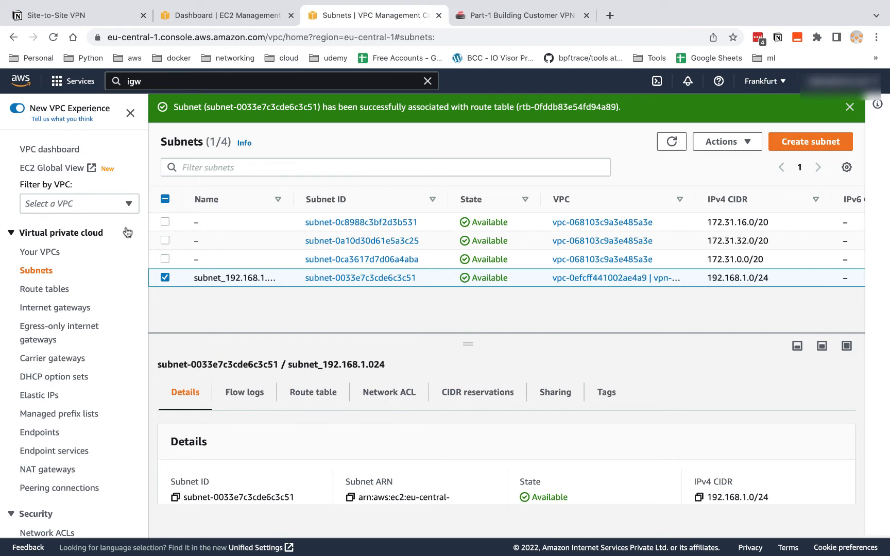
# Step: Search the AWS console for ec2, open the EC2 service's running instances and start launching a new instance
pyautogui.click(160, 84)
pyautogui.write('ec2')
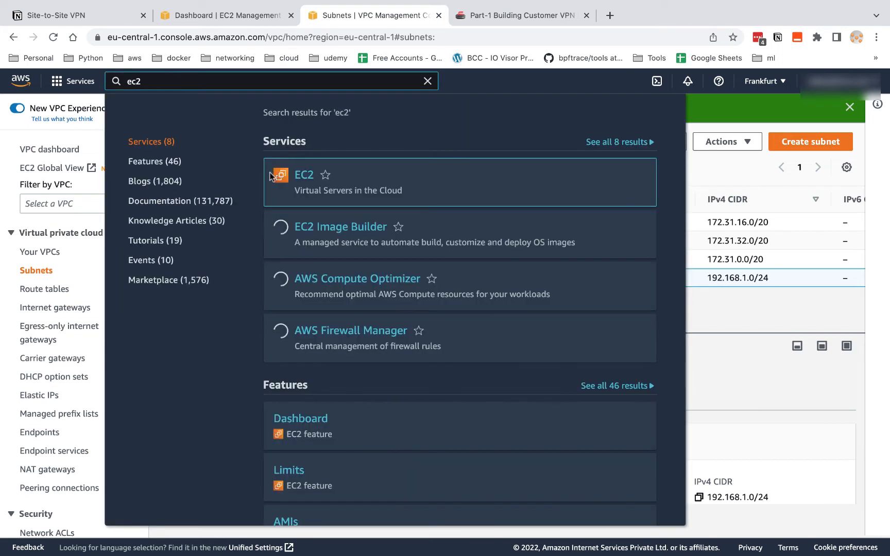
pyautogui.click(297, 177)
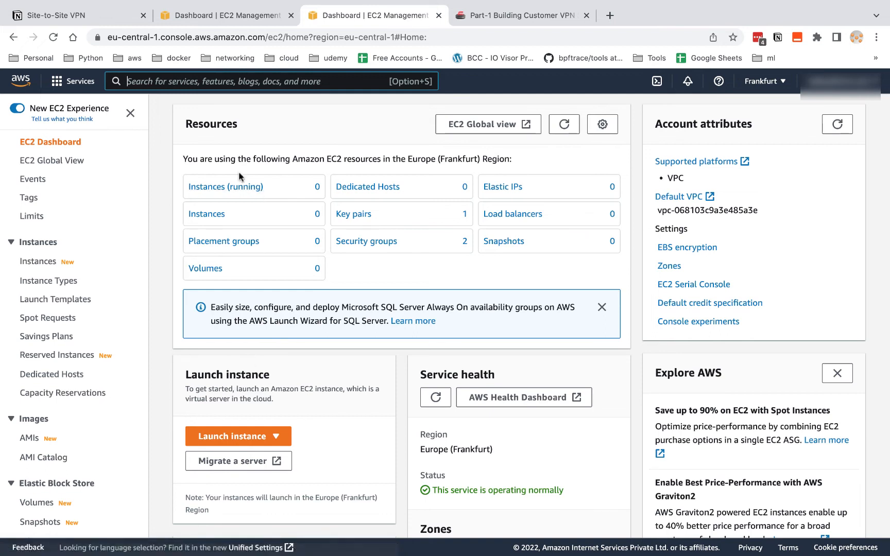
pyautogui.click(227, 188)
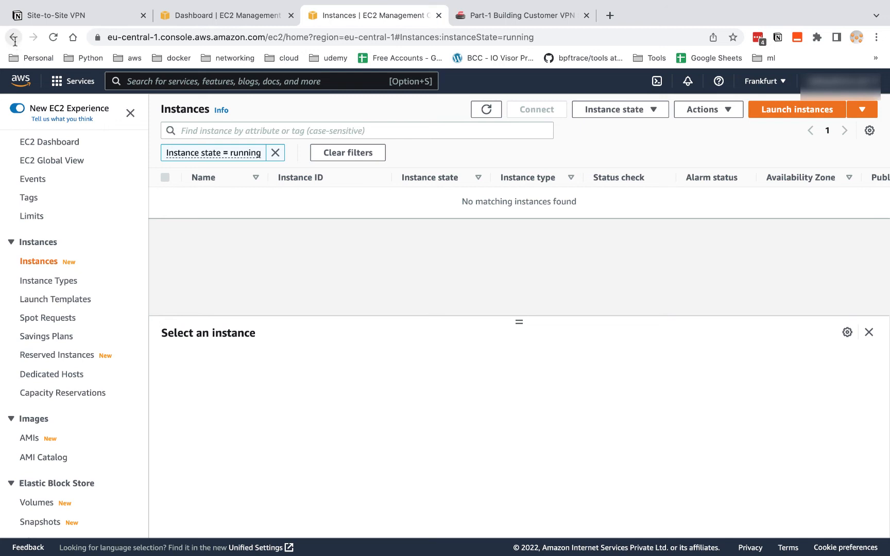
pyautogui.click(803, 114)
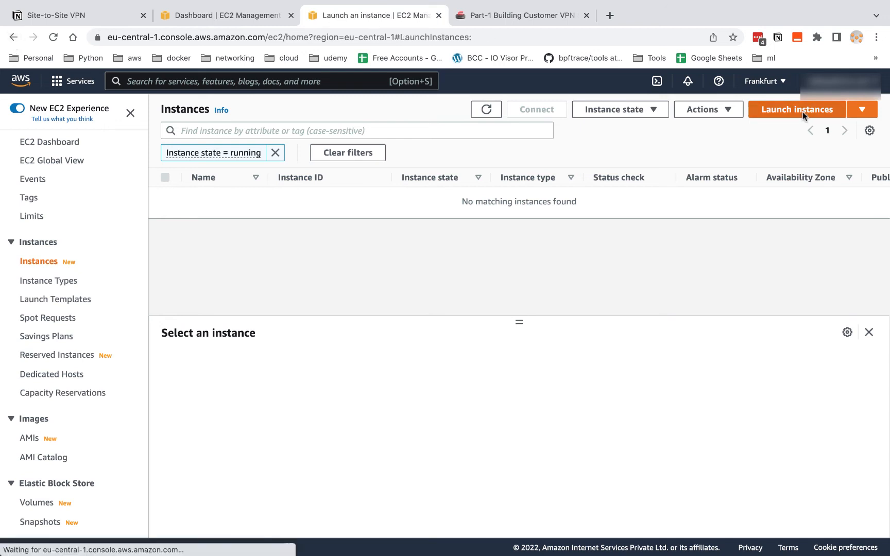
# Step: Set the number of instances to 2 and choose the Ubuntu Server 22.04 LTS image
pyautogui.scroll(-2, 301, 277)
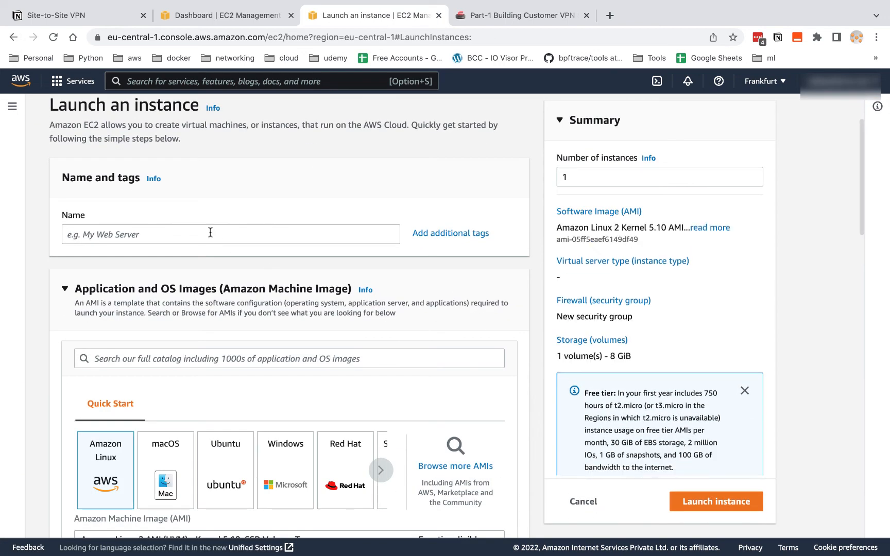
pyautogui.moveTo(577, 175); pyautogui.dragTo(556, 179)
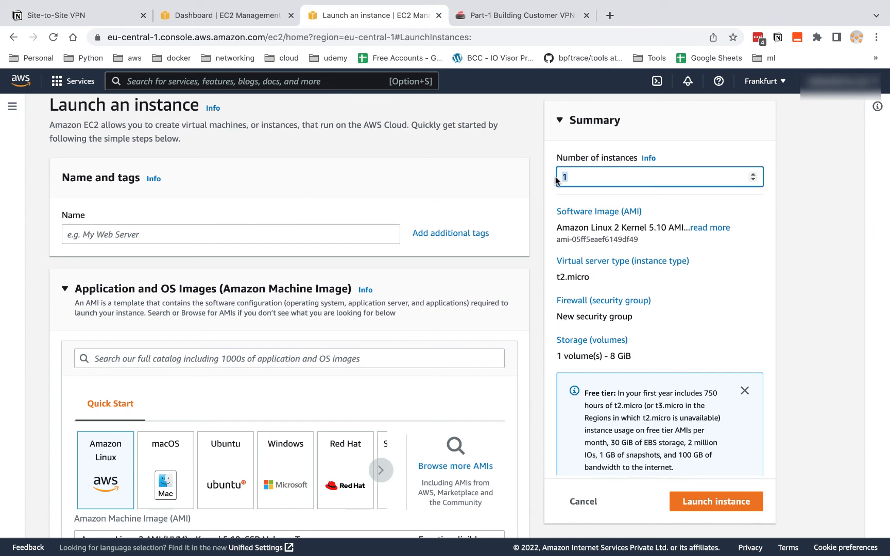
pyautogui.write('2')
pyautogui.scroll(-1, 566, 242)
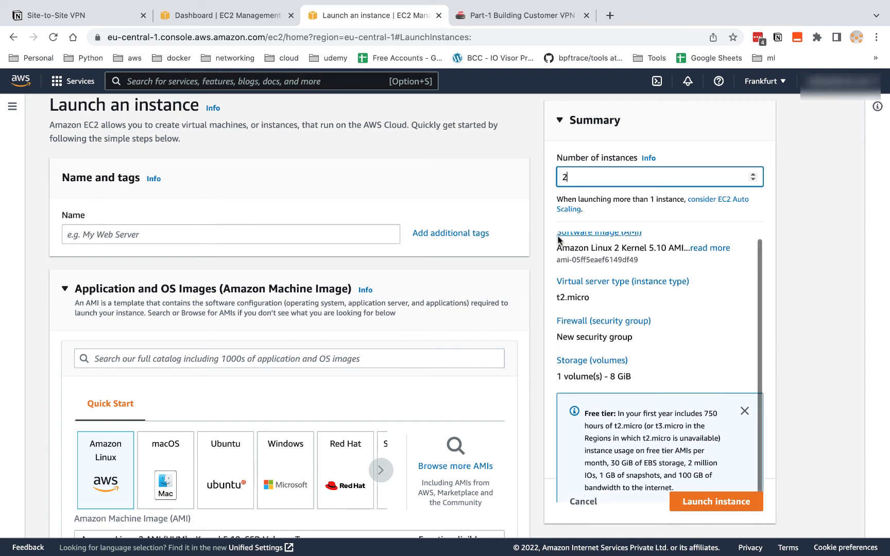
pyautogui.click(577, 293)
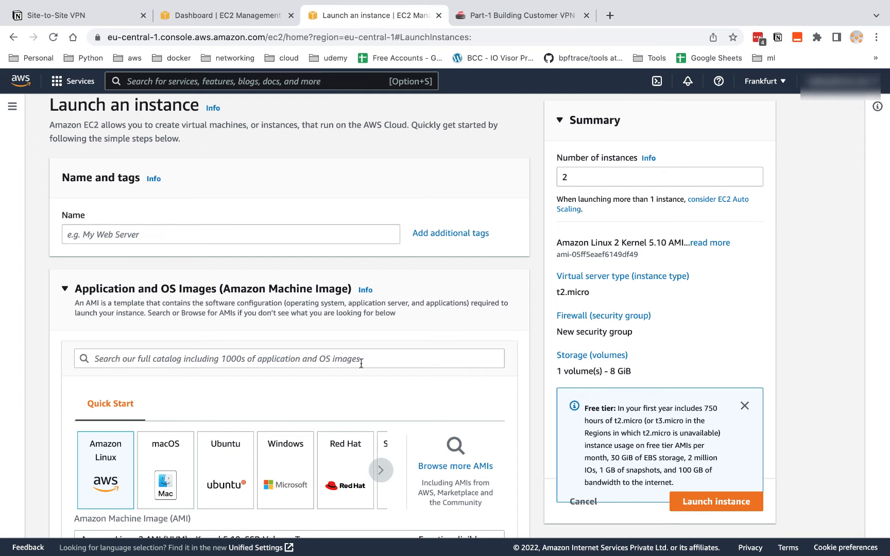
pyautogui.scroll(-2, 309, 391)
pyautogui.click(226, 419)
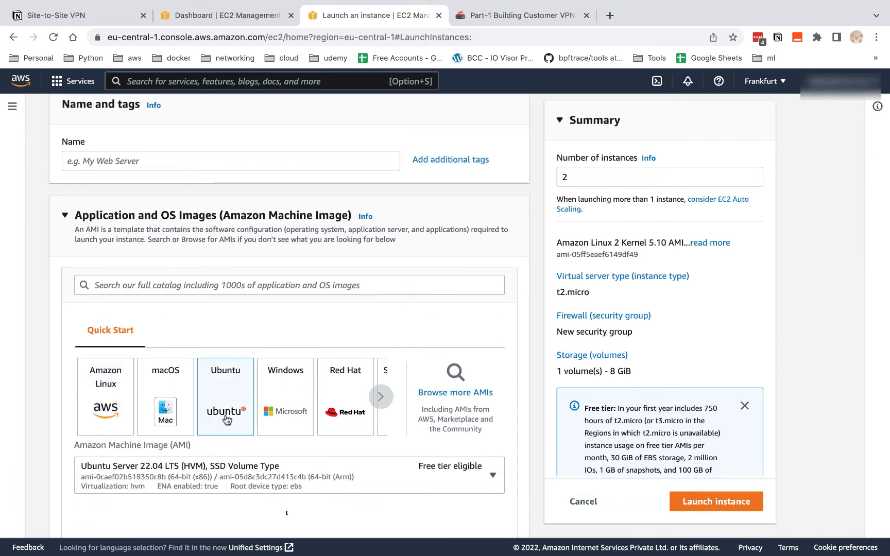
# Step: Choose t2.medium as the instance type for the new Ubuntu instances
pyautogui.scroll(-6, 226, 420)
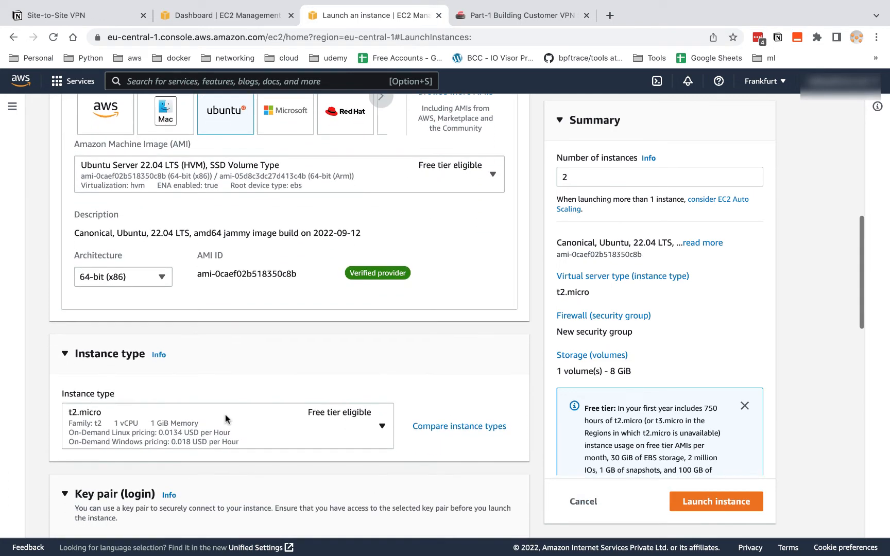
pyautogui.scroll(-2, 225, 418)
pyautogui.click(247, 322)
pyautogui.click(243, 312)
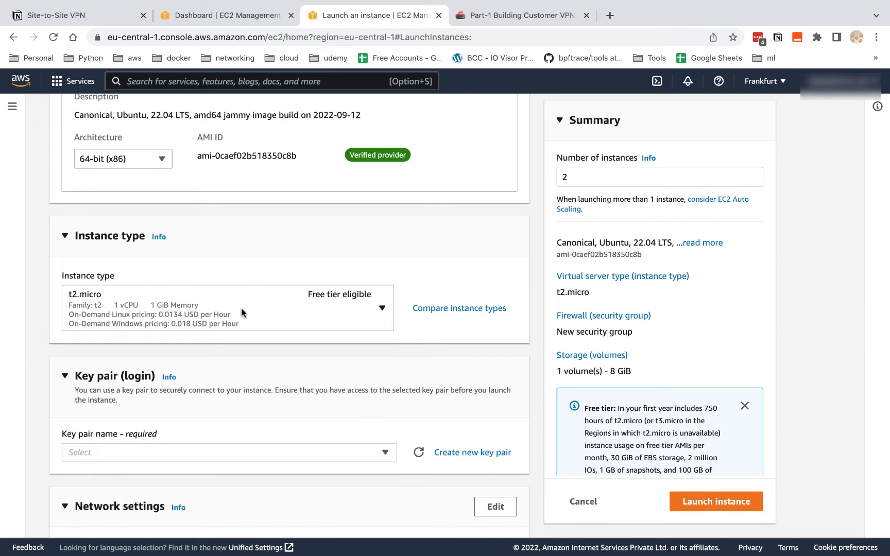
pyautogui.click(243, 312)
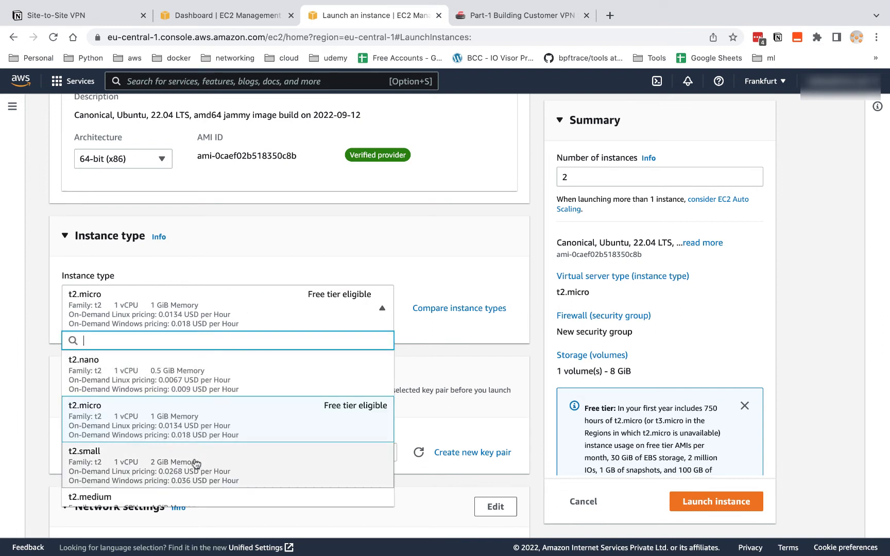
pyautogui.scroll(-1, 195, 467)
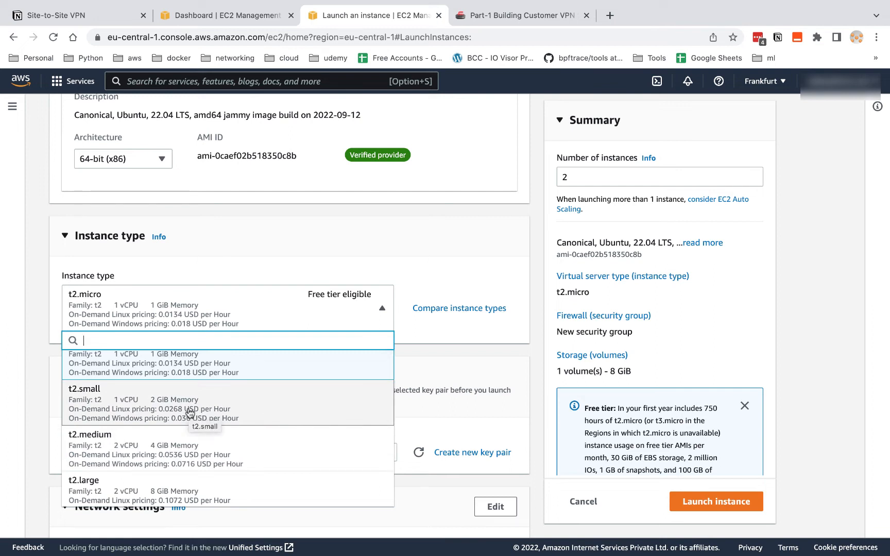
pyautogui.click(167, 452)
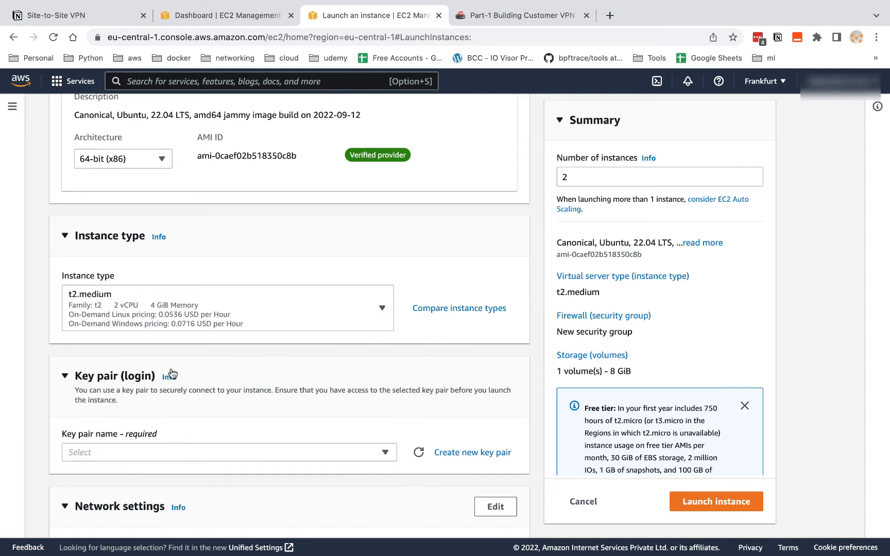
# Step: Create an RSA key pair named vpnserver_frankfurt_demo in .pem format and save its private key file to the Desktop
pyautogui.scroll(-3, 170, 373)
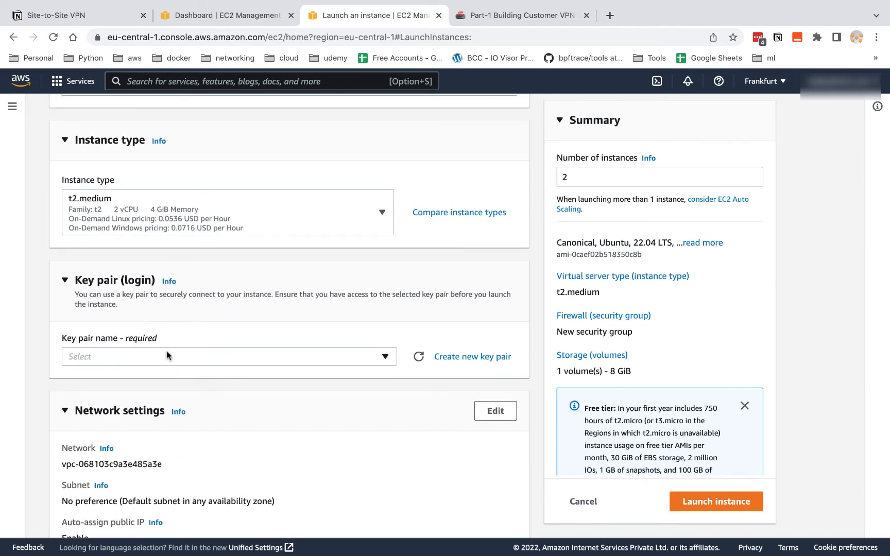
pyautogui.click(448, 357)
pyautogui.click(366, 285)
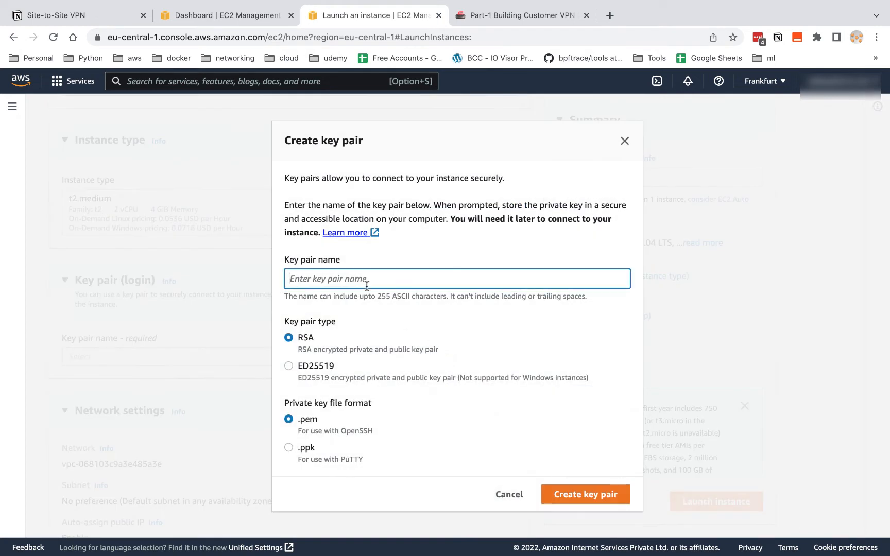
pyautogui.write('vpnserver_frankfurt_demo')
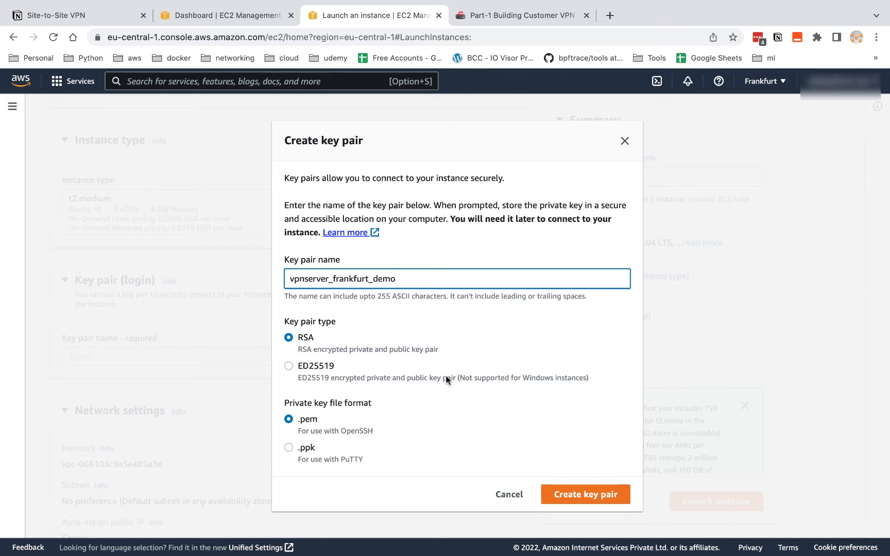
pyautogui.click(568, 500)
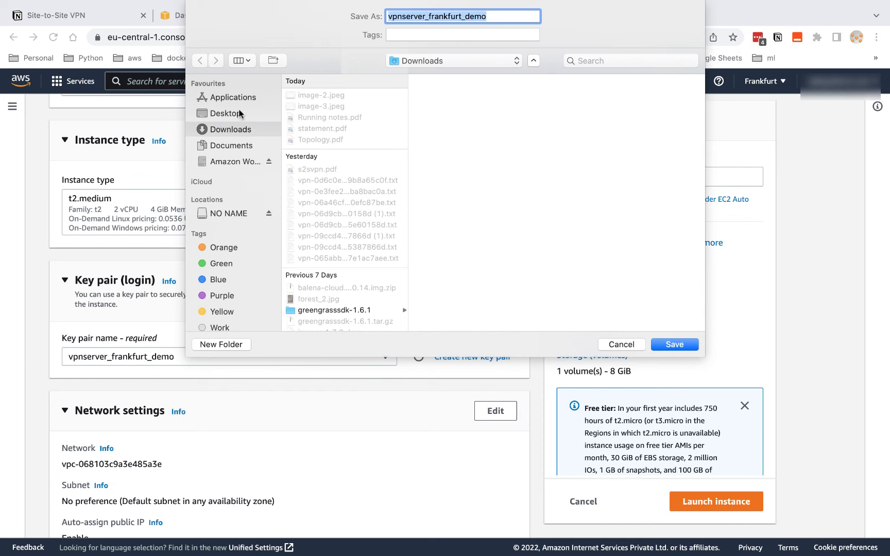
pyautogui.click(227, 114)
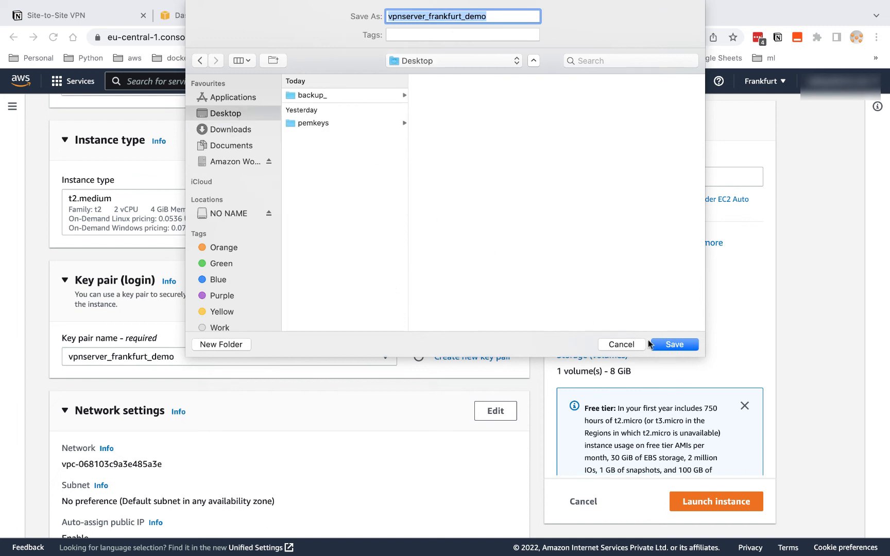
pyautogui.click(667, 343)
# Step: Edit the network settings to use the vpn-vpc VPC and enable auto-assignment of a public IP
pyautogui.scroll(-2, 326, 350)
pyautogui.scroll(-8, 325, 350)
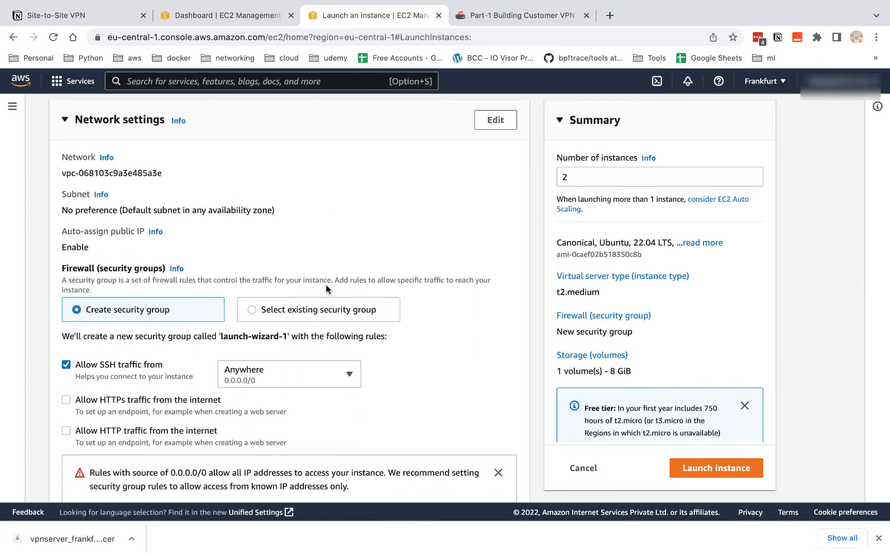
pyautogui.click(496, 123)
pyautogui.scroll(-1, 384, 233)
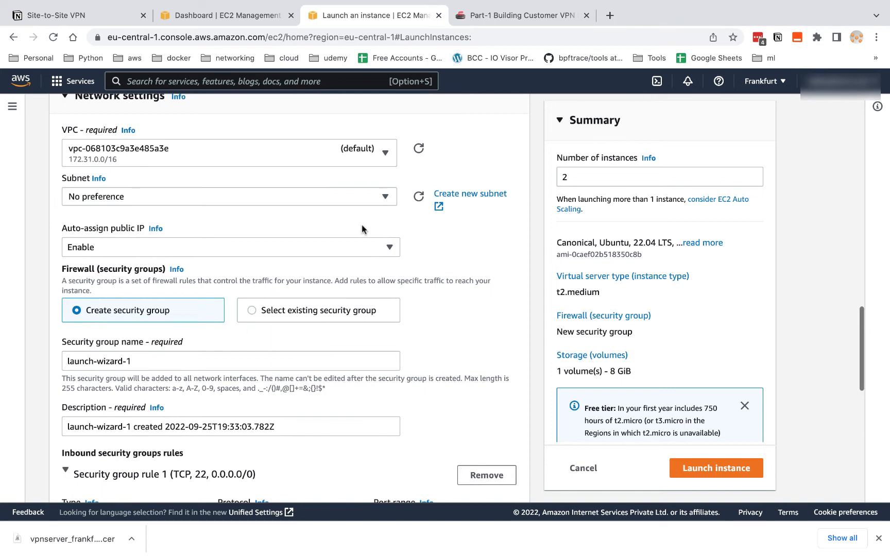
pyautogui.click(240, 160)
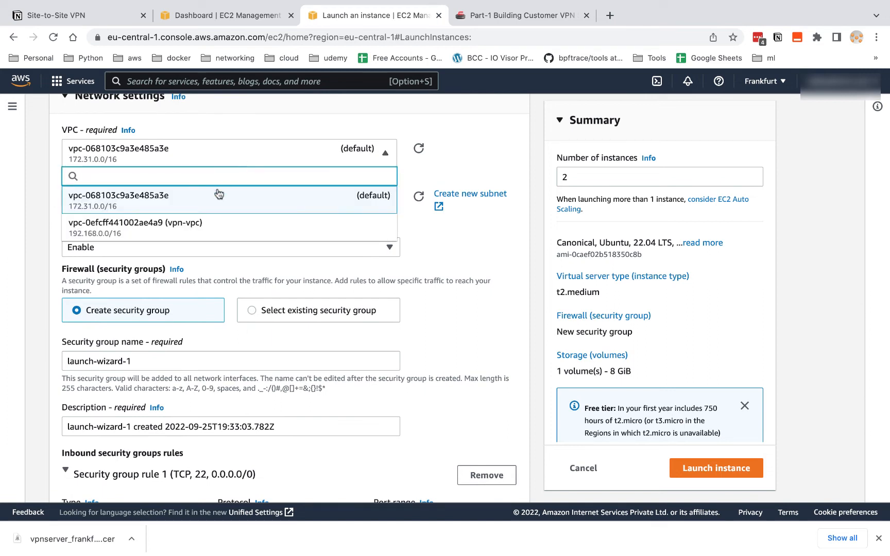
pyautogui.click(210, 228)
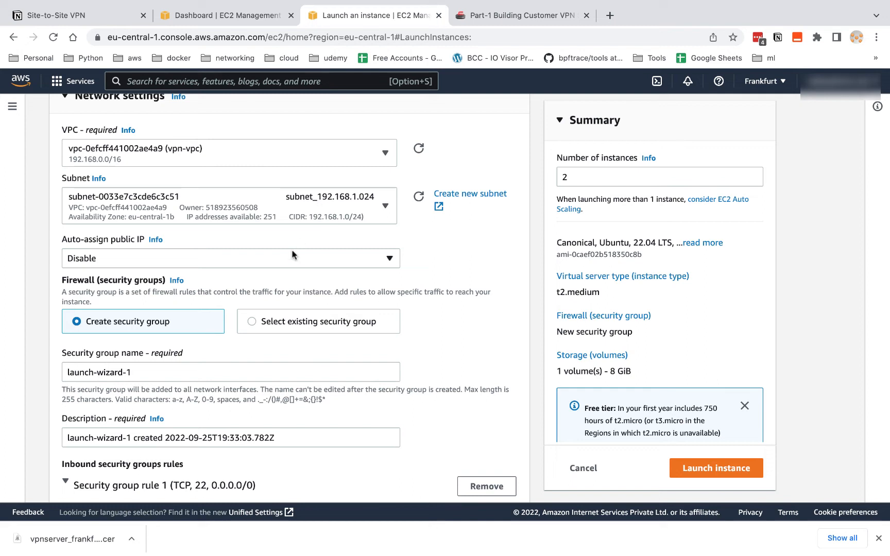
pyautogui.click(240, 262)
pyautogui.click(211, 280)
# Step: Set the gp2 root volume size to 30 GiB
pyautogui.scroll(-5, 272, 227)
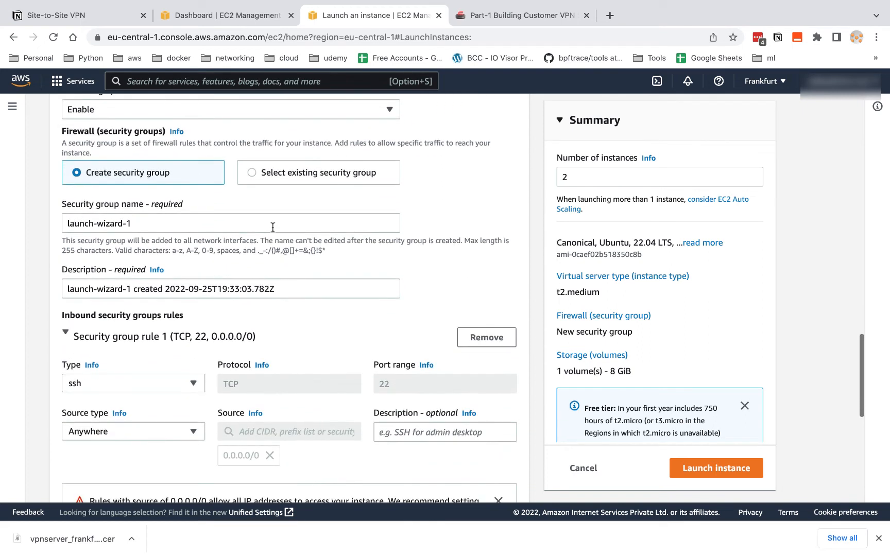
pyautogui.scroll(-7, 272, 227)
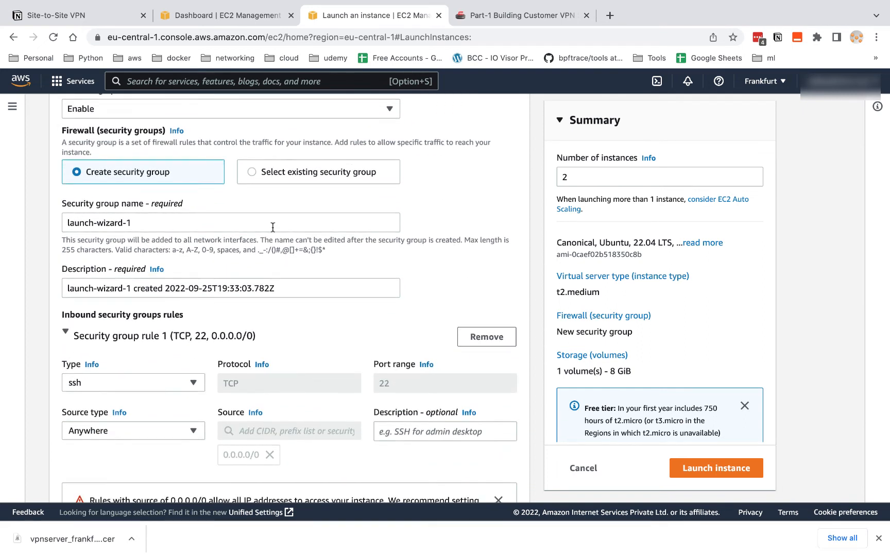
pyautogui.scroll(-6, 271, 226)
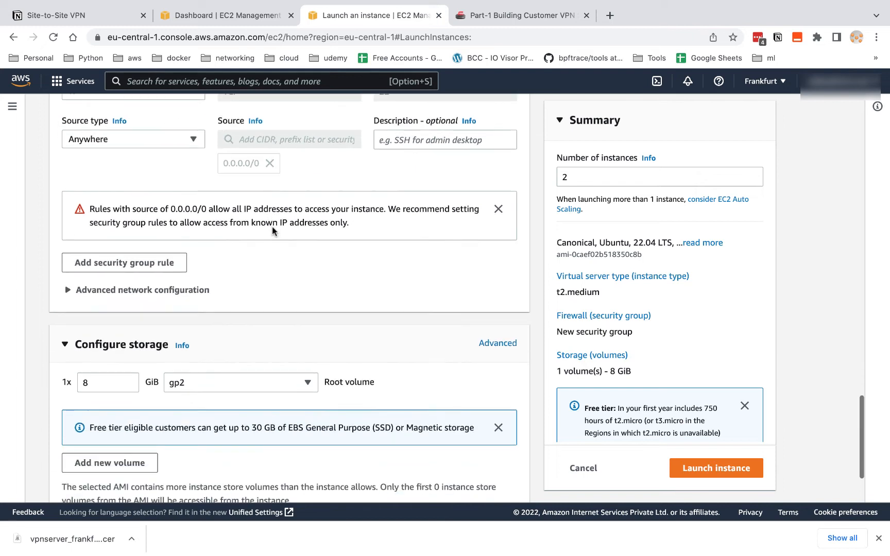
pyautogui.click(94, 267)
pyautogui.moveTo(90, 269); pyautogui.dragTo(78, 272)
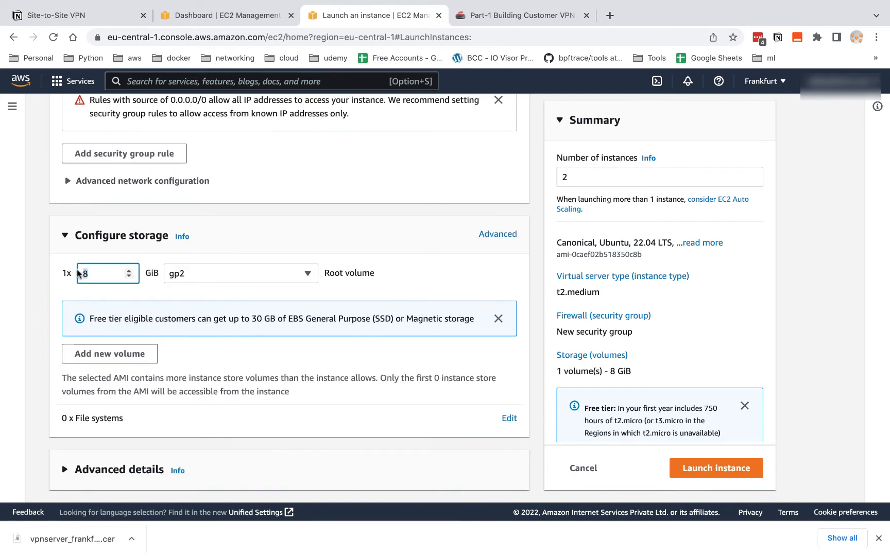
pyautogui.write('30')
# Step: Set the primary IP of network interface 1 to 192.168.1.101/24, the VPN client address in the Notion topology diagram
pyautogui.scroll(3, 78, 296)
pyautogui.click(77, 247)
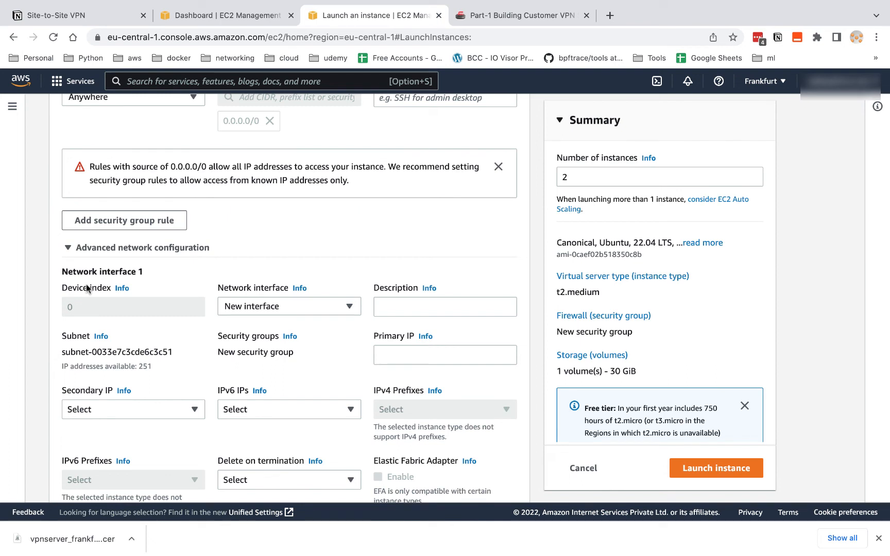
pyautogui.scroll(-5, 103, 325)
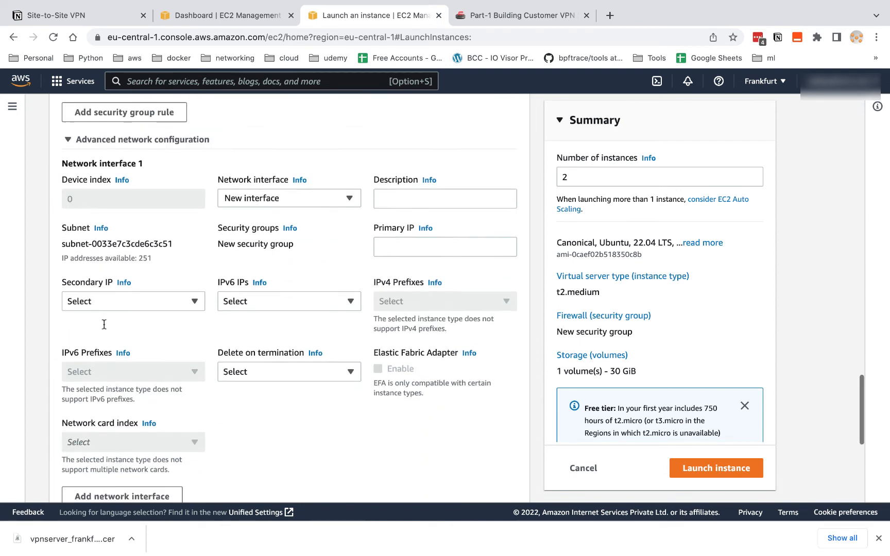
pyautogui.scroll(-5, 104, 327)
pyautogui.scroll(5, 104, 324)
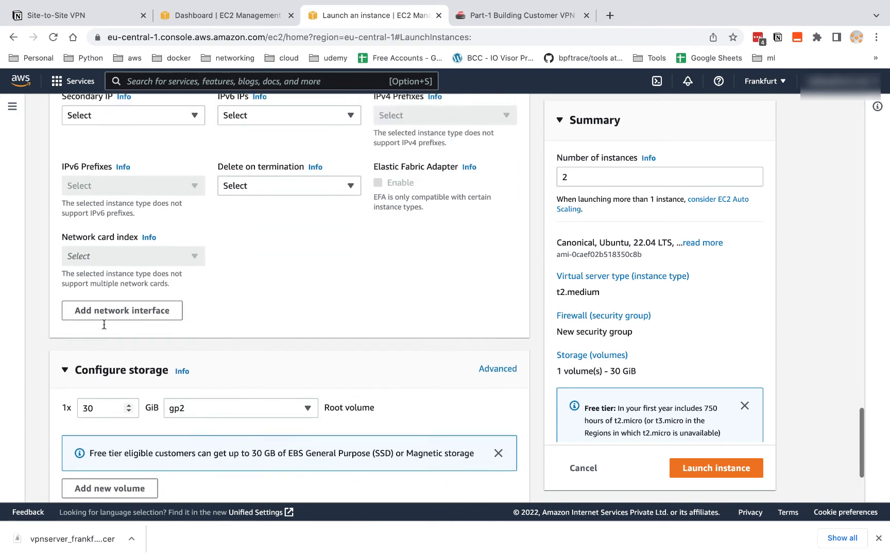
pyautogui.scroll(3, 104, 324)
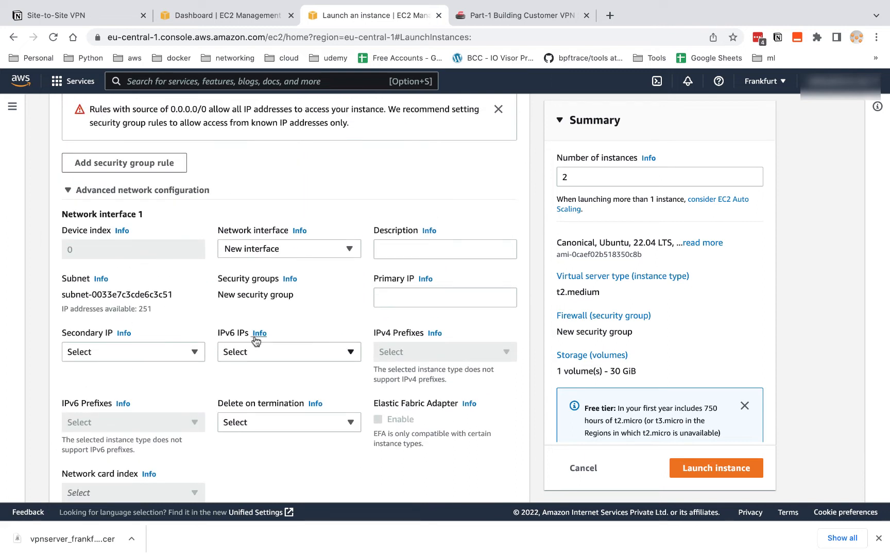
pyautogui.click(404, 300)
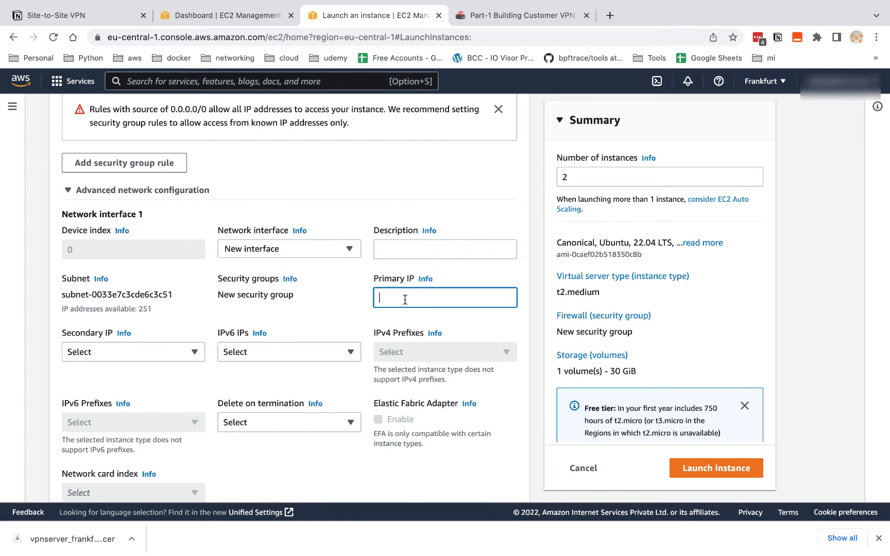
pyautogui.click(508, 20)
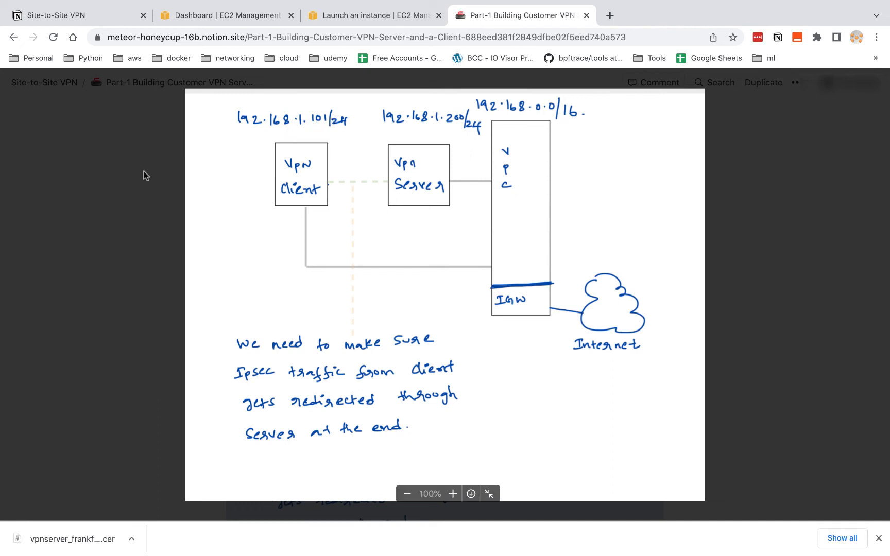
pyautogui.click(384, 23)
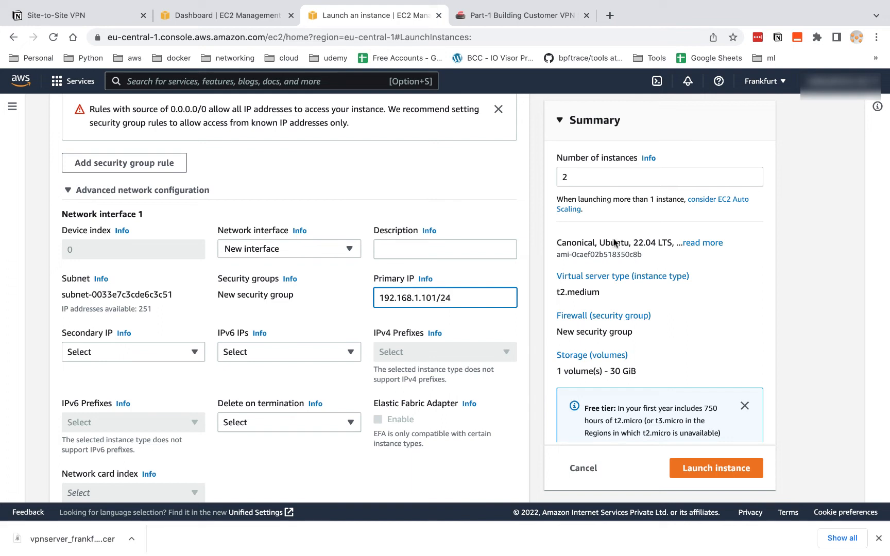
# Step: Reduce the number of instances to launch to 1
pyautogui.moveTo(578, 177); pyautogui.dragTo(554, 180)
pyautogui.write('1')
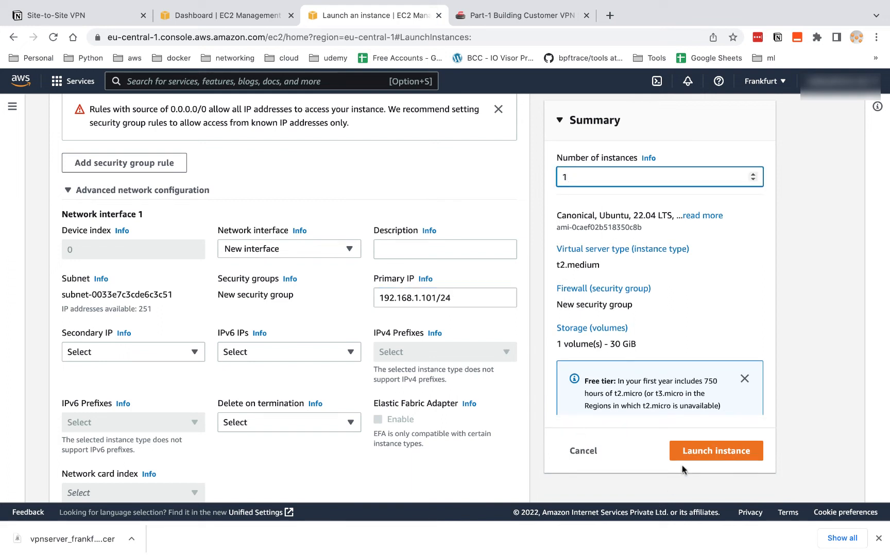
pyautogui.scroll(-10, 300, 264)
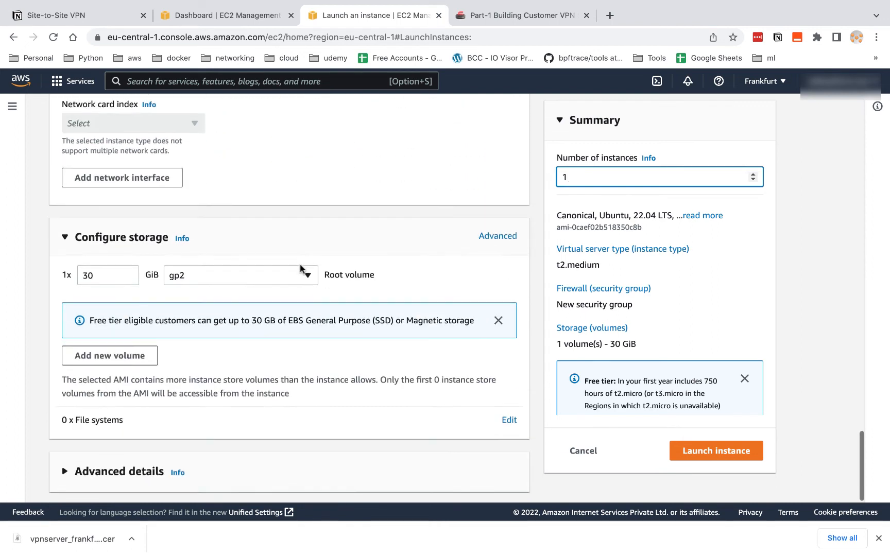
# Step: Name the instance vpn-client, matching the topology diagram, and try to launch it
pyautogui.scroll(15, 301, 269)
pyautogui.scroll(6, 300, 264)
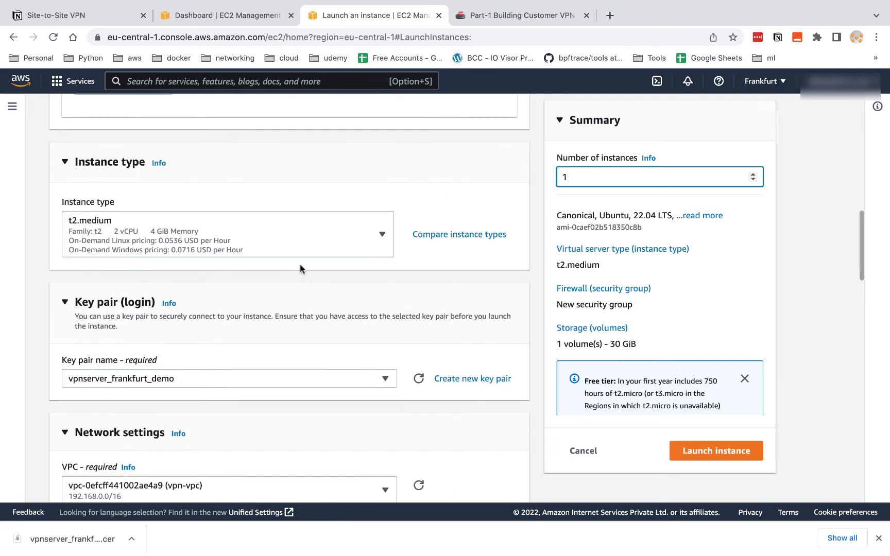
pyautogui.scroll(8, 299, 267)
pyautogui.scroll(5, 302, 269)
pyautogui.click(249, 242)
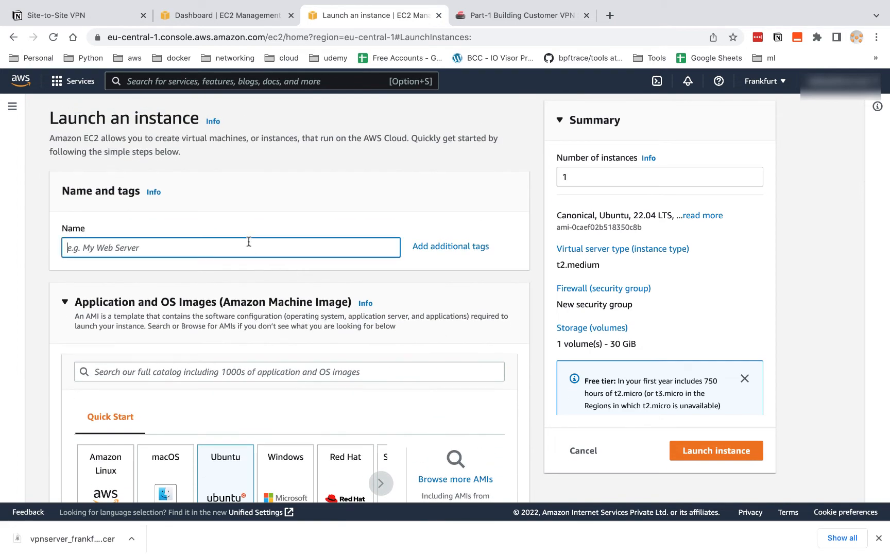
pyautogui.click(498, 15)
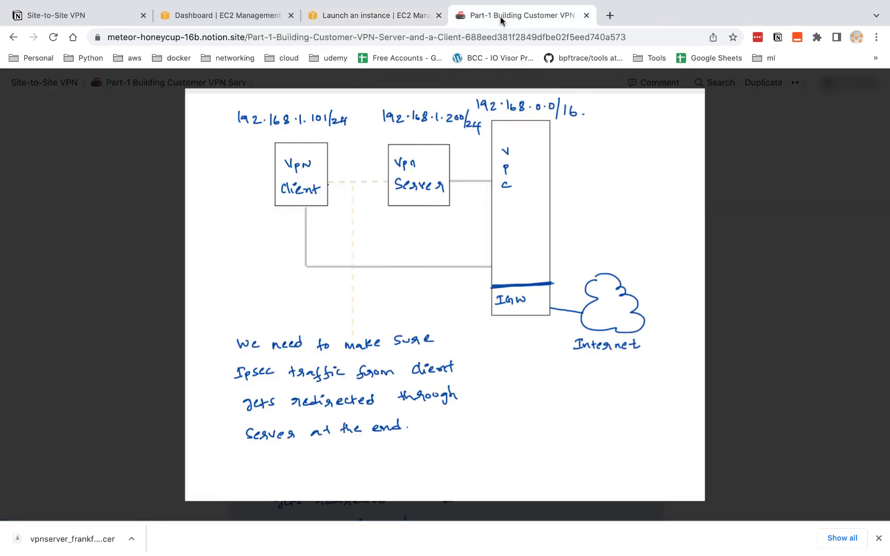
pyautogui.click(406, 16)
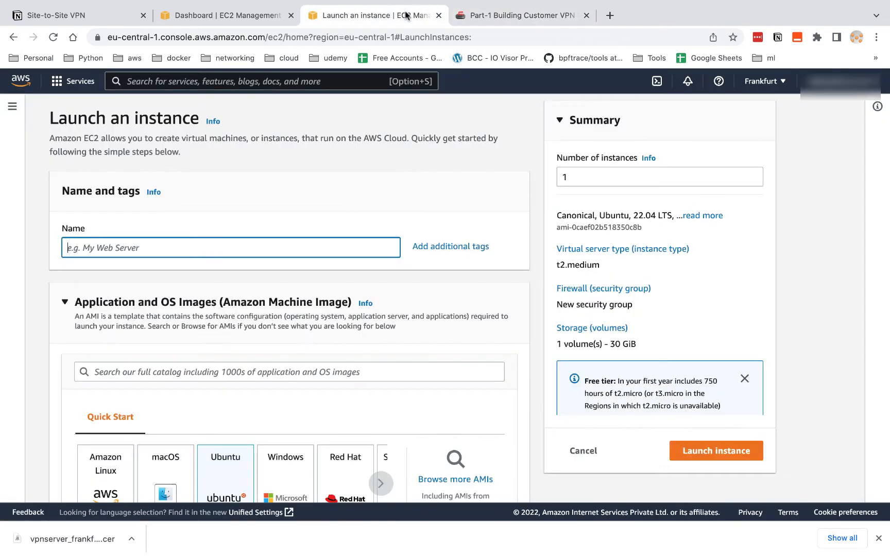
pyautogui.write('vpn-client')
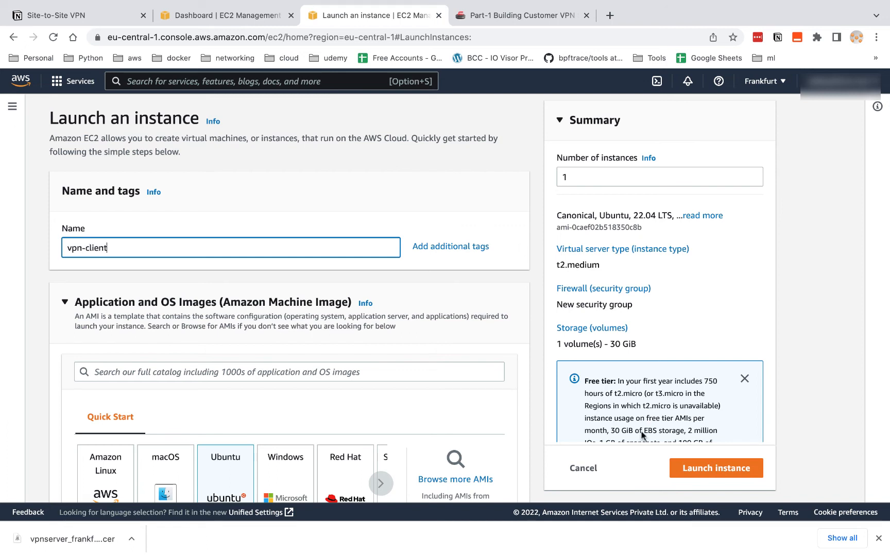
pyautogui.click(679, 468)
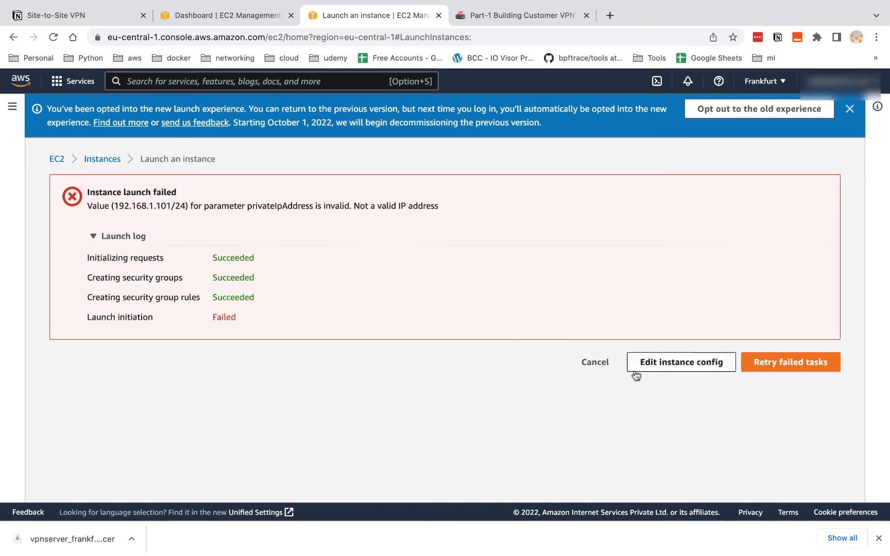
# Step: Correct the primary IP of vpn-client's network interface 1 to 192.168.1.101 without the prefix length, and launch the instance again
pyautogui.click(647, 362)
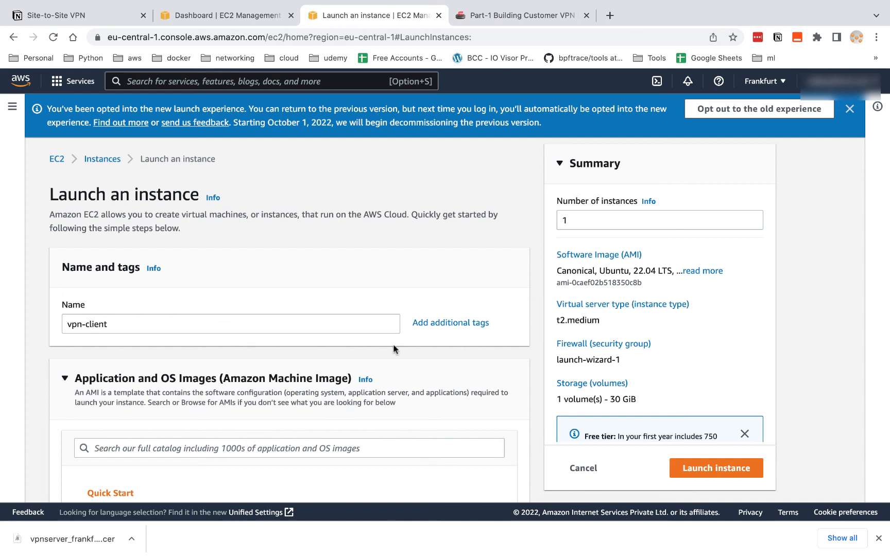
pyautogui.scroll(-20, 394, 349)
pyautogui.scroll(-5, 392, 350)
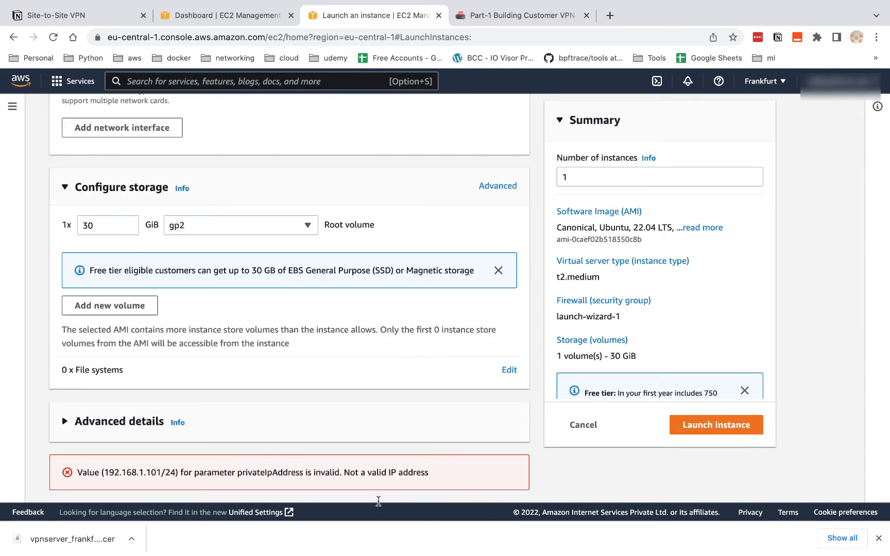
pyautogui.scroll(10, 374, 394)
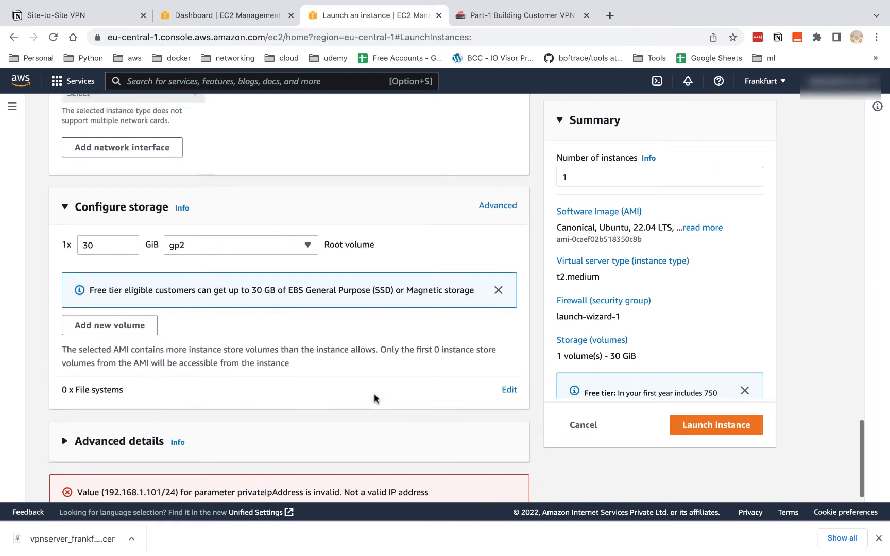
pyautogui.scroll(3, 326, 325)
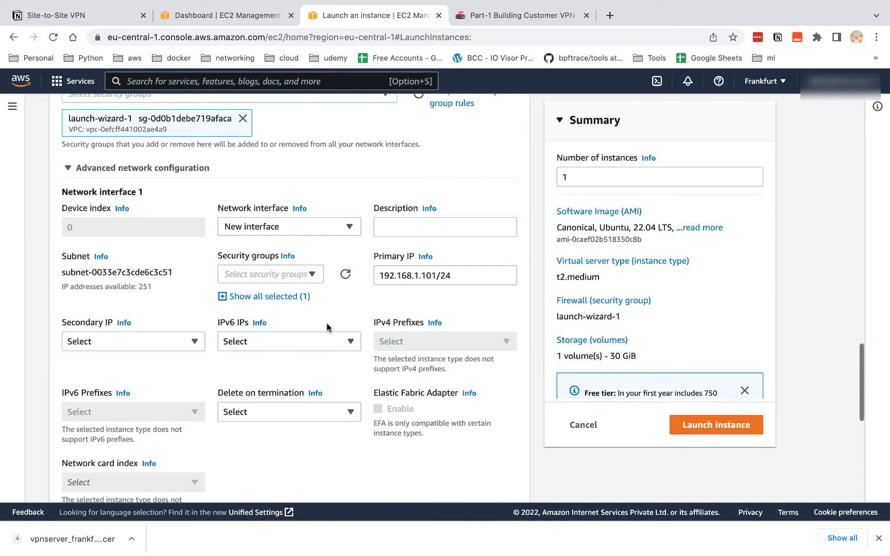
pyautogui.click(472, 274)
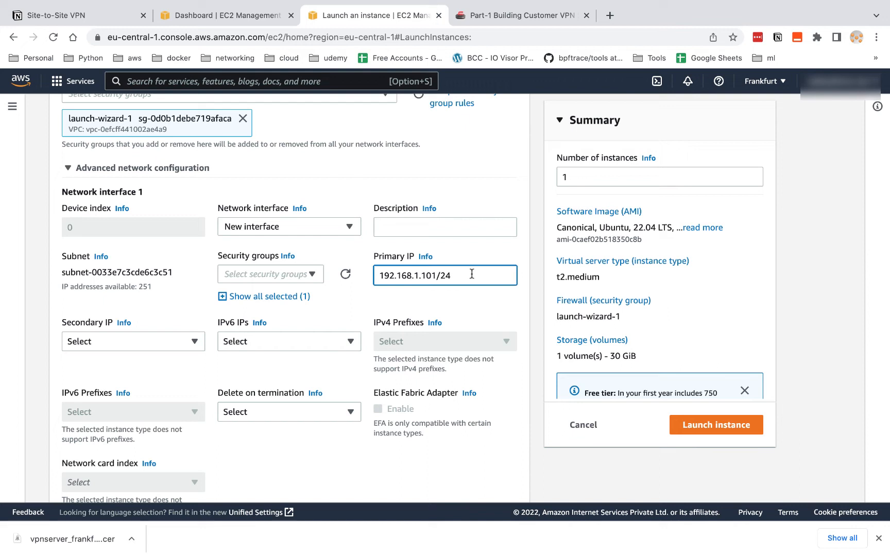
pyautogui.press('BackSpace')
pyautogui.press('BackSpace')
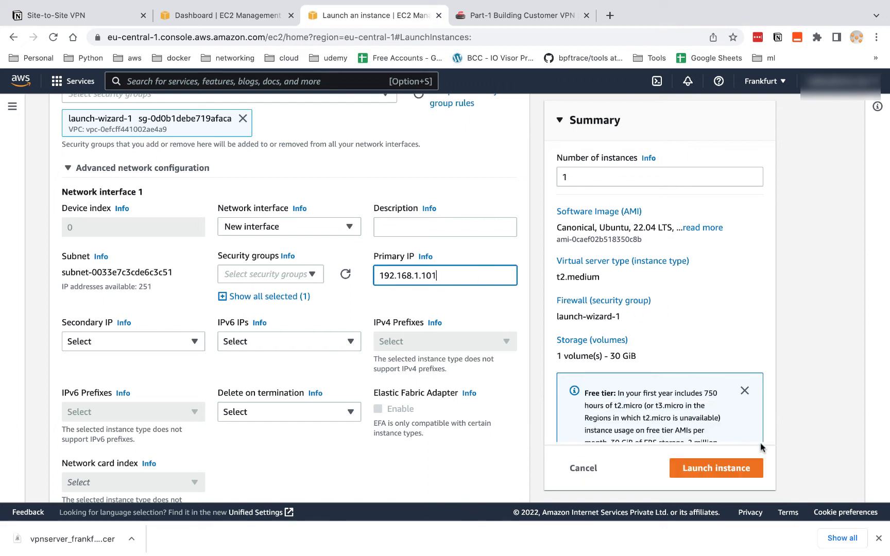
pyautogui.click(732, 465)
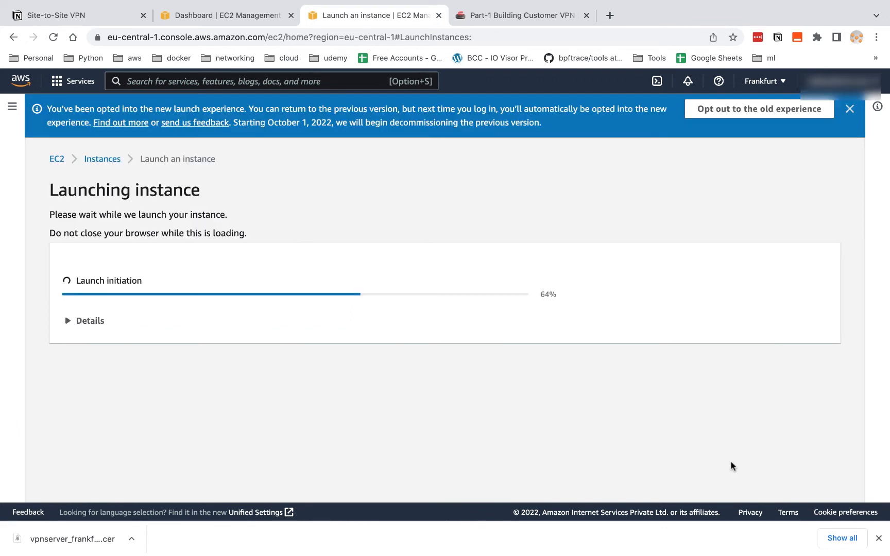
# Step: Begin launching another instance from the instances list, named vpn-server, with the Ubuntu Server 22.04 LTS image
pyautogui.click(754, 484)
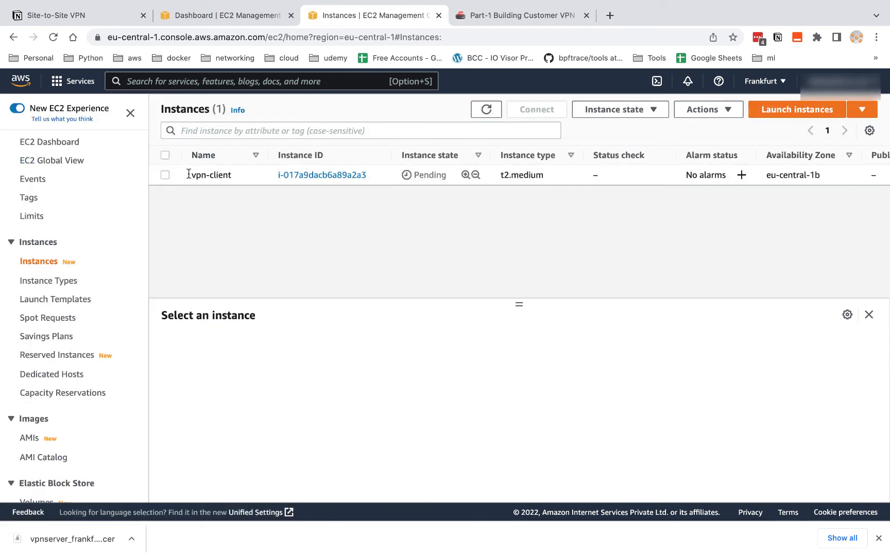
pyautogui.click(818, 114)
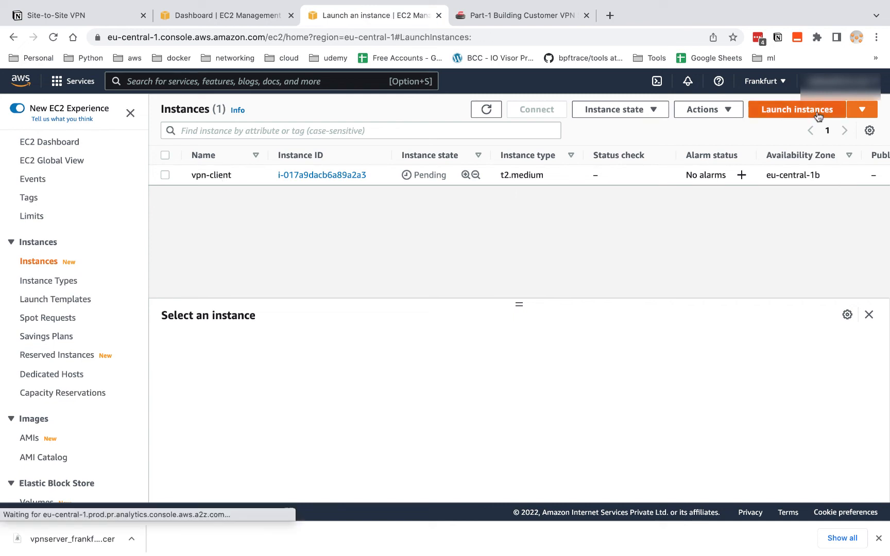
pyautogui.click(151, 273)
pyautogui.write('vpn-server')
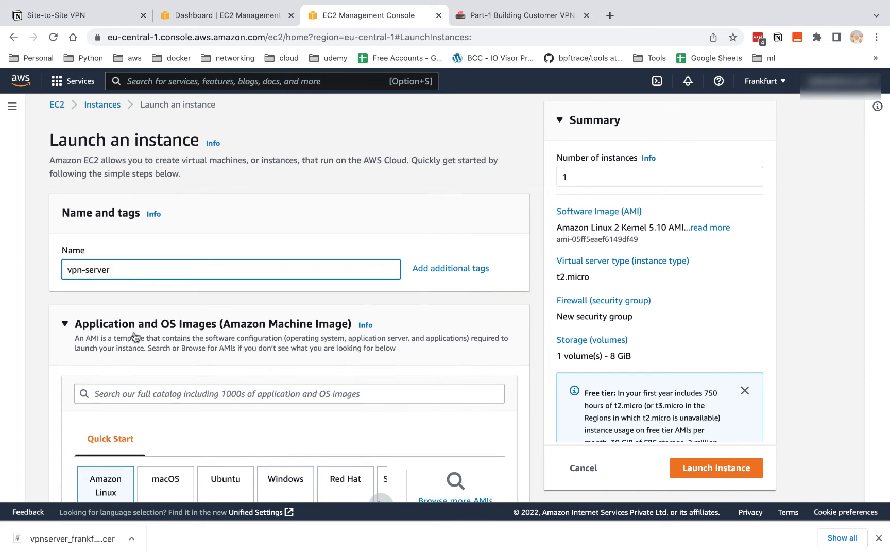
pyautogui.scroll(-3, 135, 338)
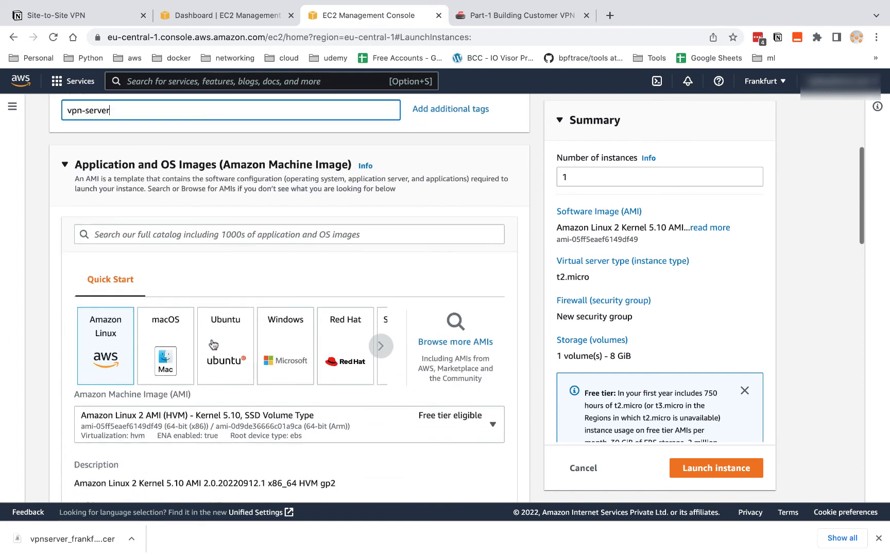
pyautogui.click(218, 349)
# Step: Set the instance type to t2.medium and select the vpnserver_frankfurt_demo key pair
pyautogui.scroll(-2, 219, 349)
pyautogui.scroll(-7, 219, 349)
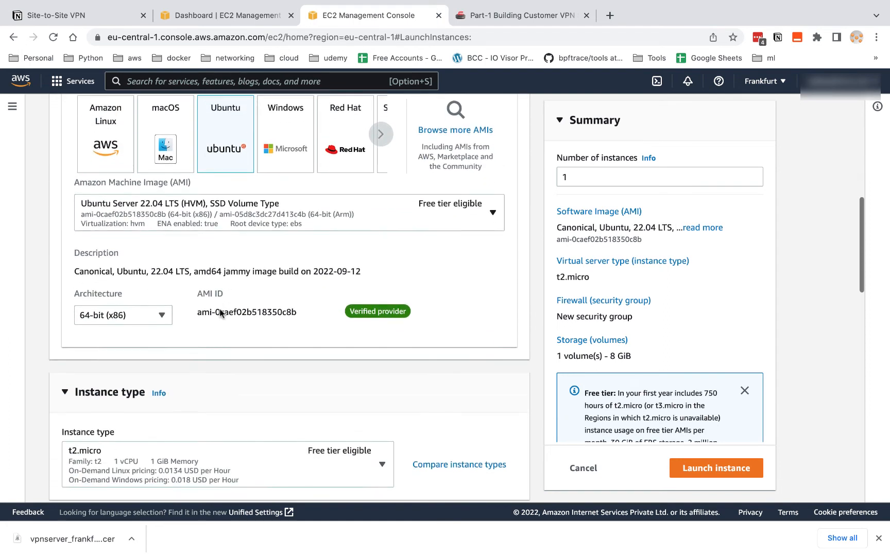
pyautogui.click(220, 248)
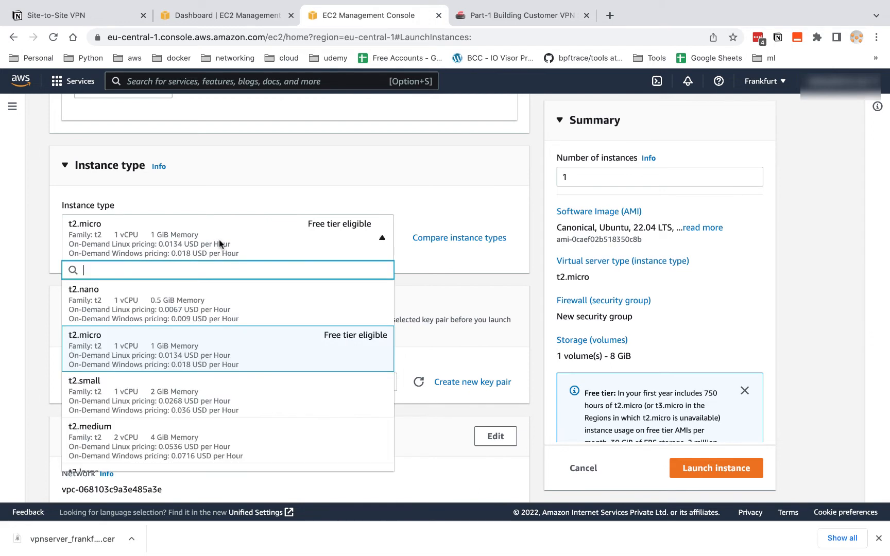
pyautogui.click(201, 399)
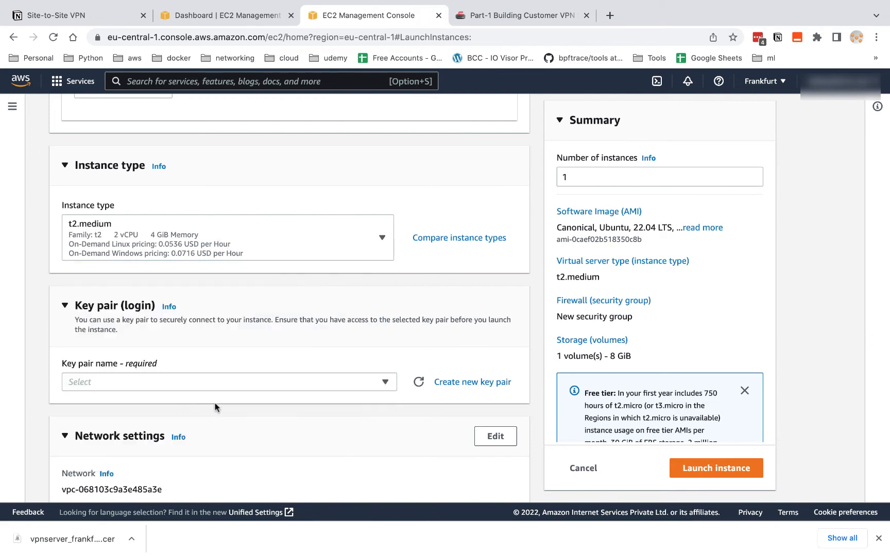
pyautogui.scroll(-3, 211, 384)
pyautogui.click(186, 212)
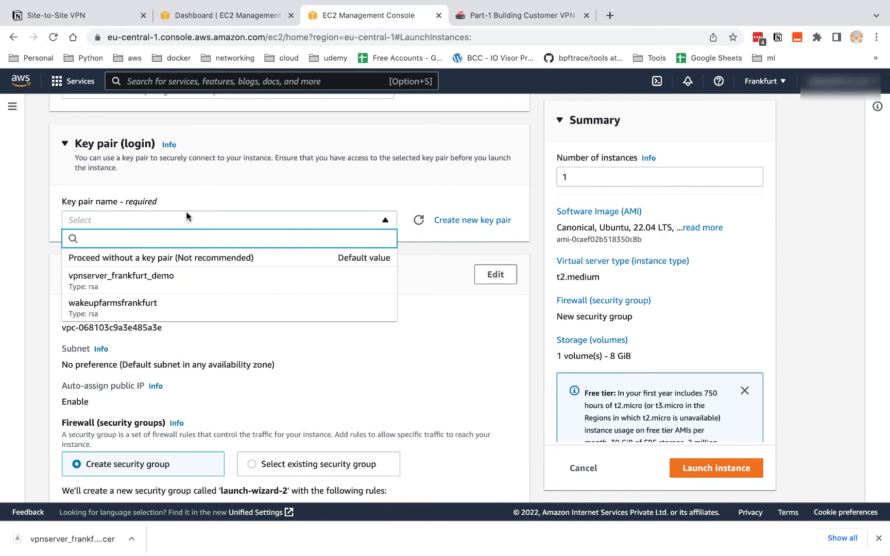
pyautogui.click(138, 279)
# Step: Edit the network settings to place vpn-server in vpn-vpc and enable auto-assignment of a public IP
pyautogui.scroll(-3, 164, 306)
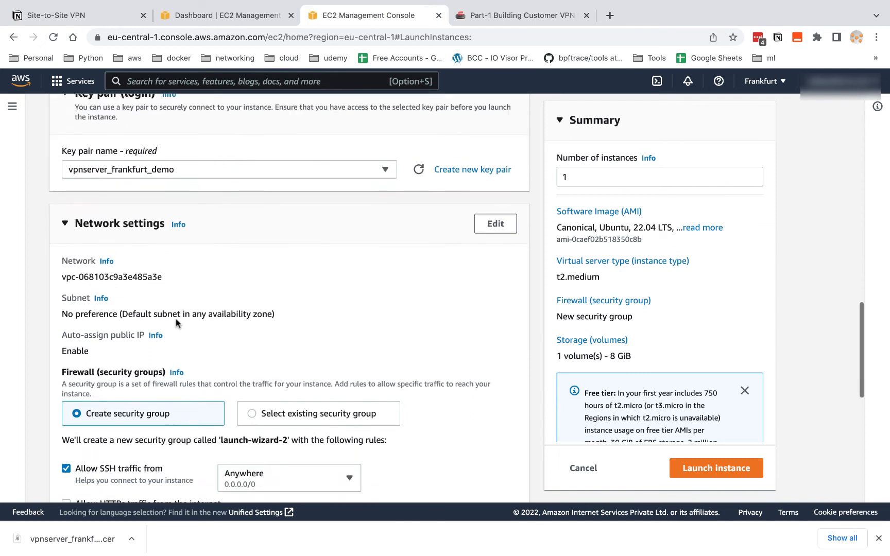
pyautogui.click(498, 113)
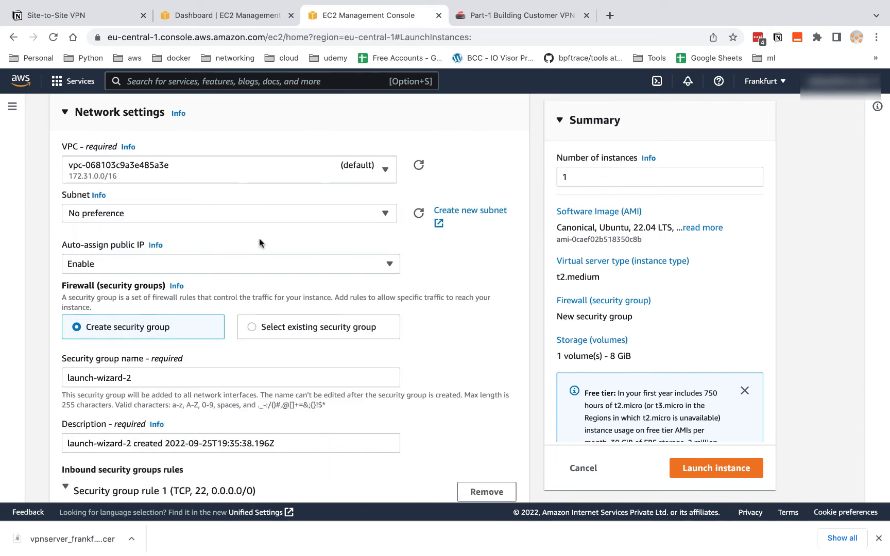
pyautogui.scroll(-3, 260, 238)
pyautogui.scroll(-1, 236, 217)
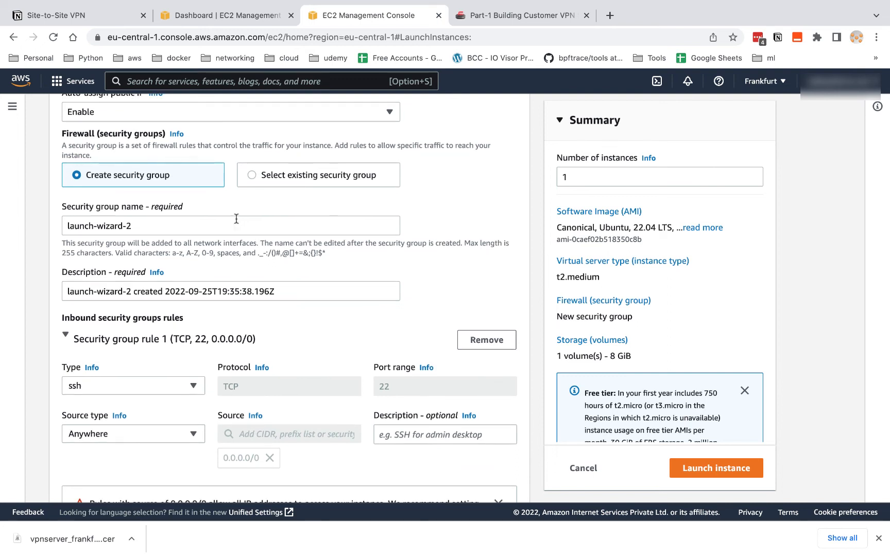
pyautogui.scroll(5, 235, 219)
pyautogui.click(190, 142)
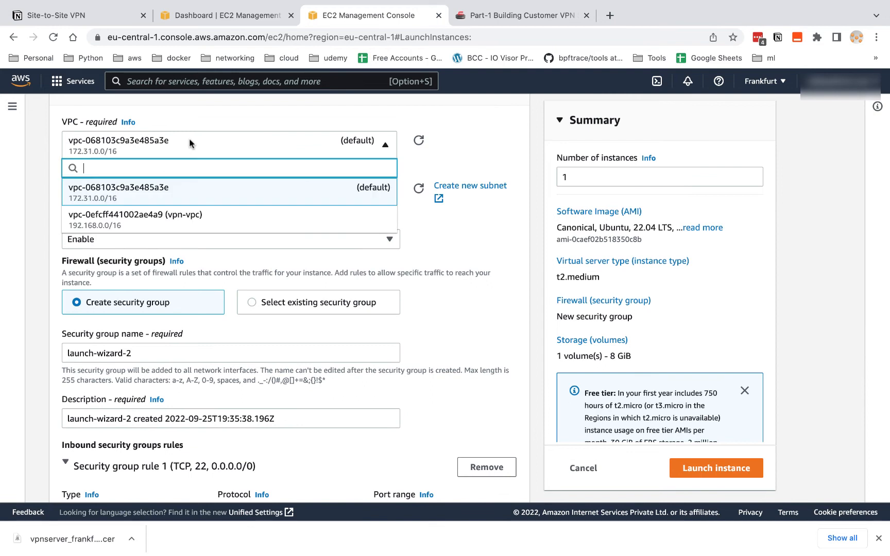
pyautogui.click(151, 216)
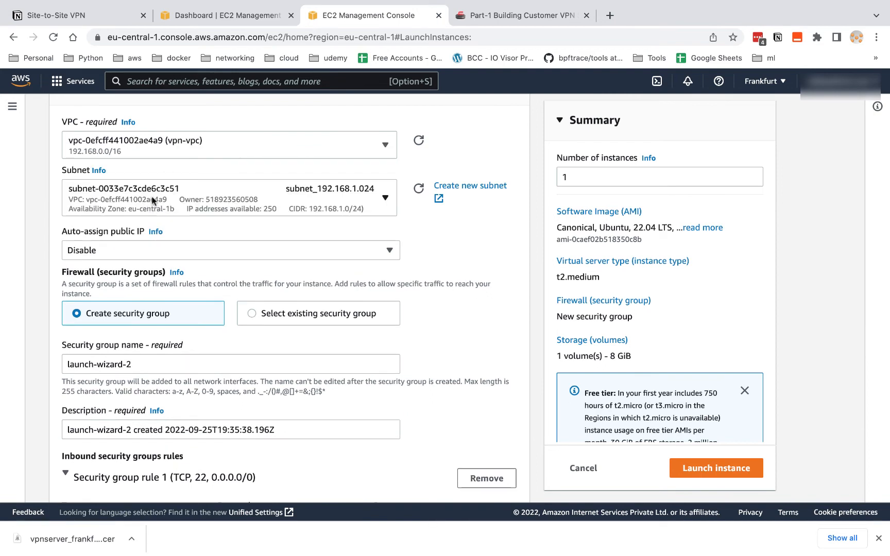
pyautogui.scroll(-3, 153, 201)
pyautogui.click(148, 176)
pyautogui.click(130, 192)
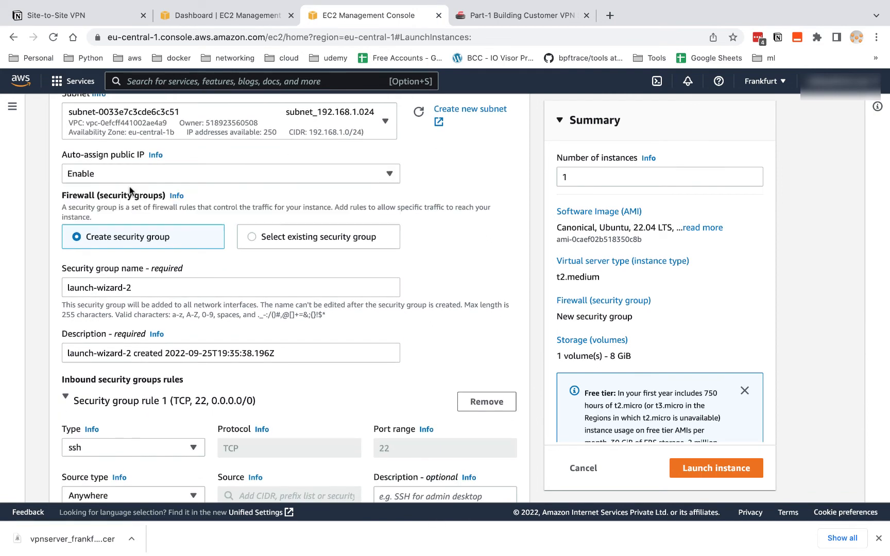
# Step: Set the primary IP of network interface 1 to 192.168.1.200, the VPN server address in the Notion topology diagram
pyautogui.scroll(-6, 152, 253)
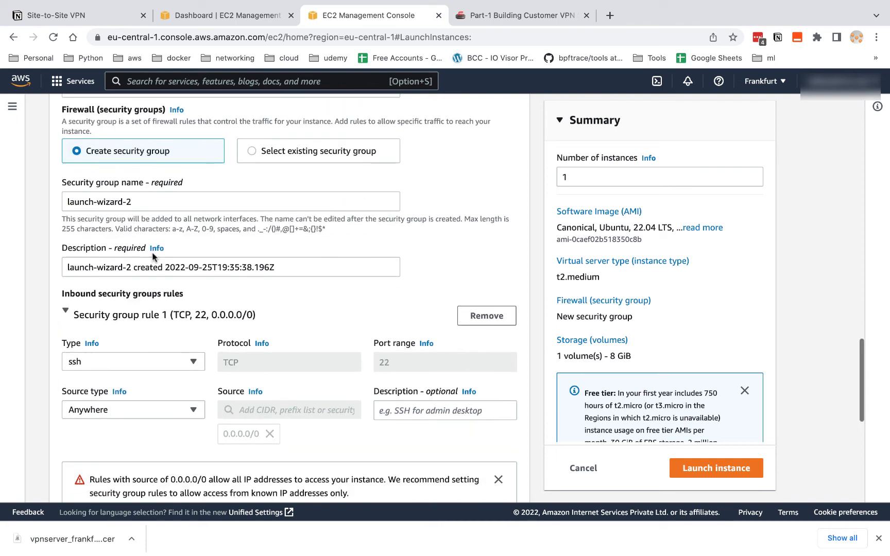
pyautogui.scroll(-6, 158, 277)
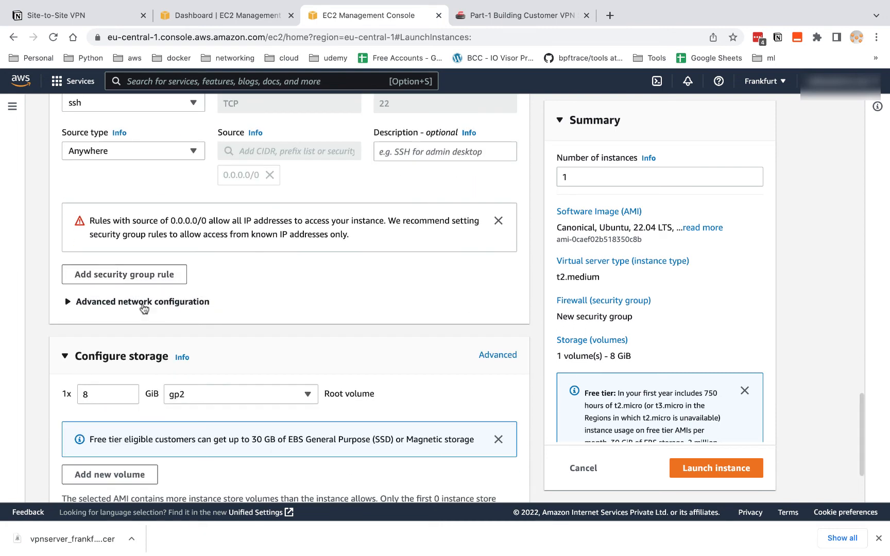
pyautogui.click(144, 303)
pyautogui.scroll(-3, 234, 338)
pyautogui.click(410, 322)
pyautogui.write('192')
pyautogui.click(524, 17)
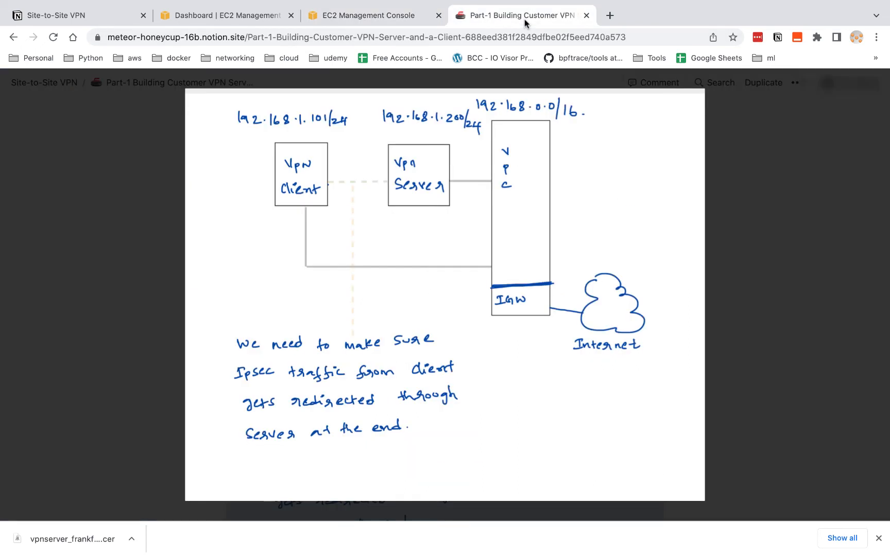
pyautogui.click(386, 17)
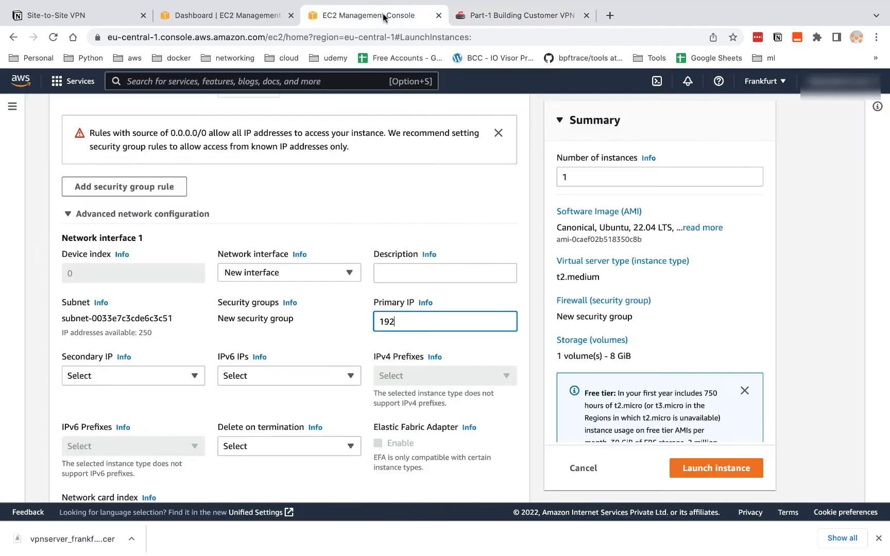
pyautogui.write('.168.1.200')
# Step: Set the gp2 root volume size to 30 GiB and launch the vpn-server instance
pyautogui.scroll(-6, 358, 272)
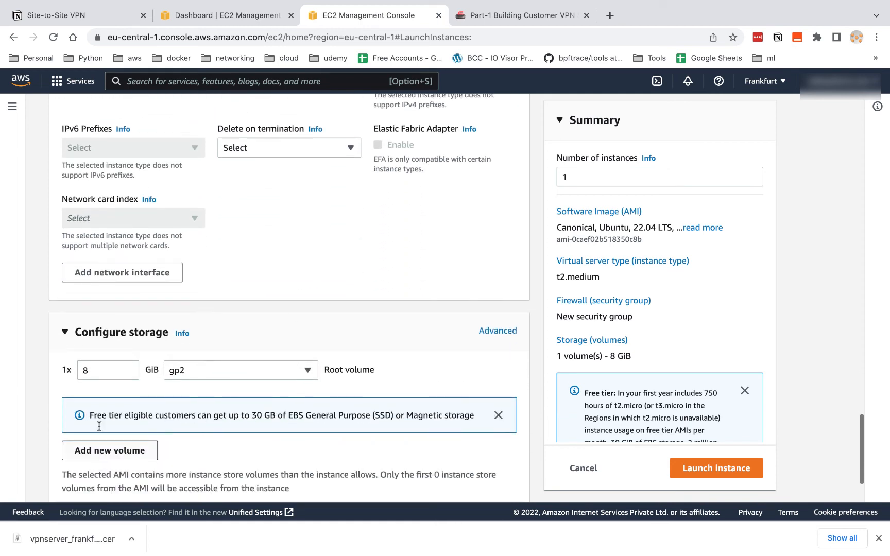
pyautogui.click(91, 374)
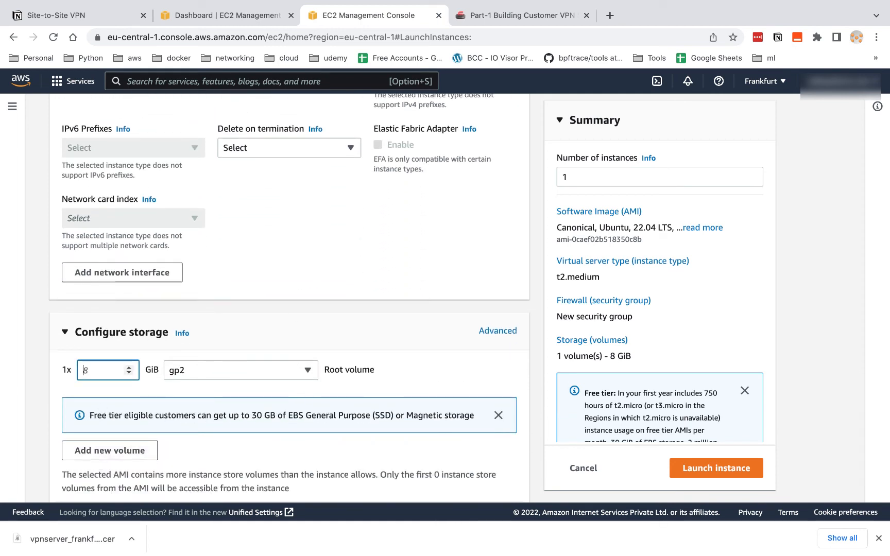
pyautogui.scroll(-2, 100, 379)
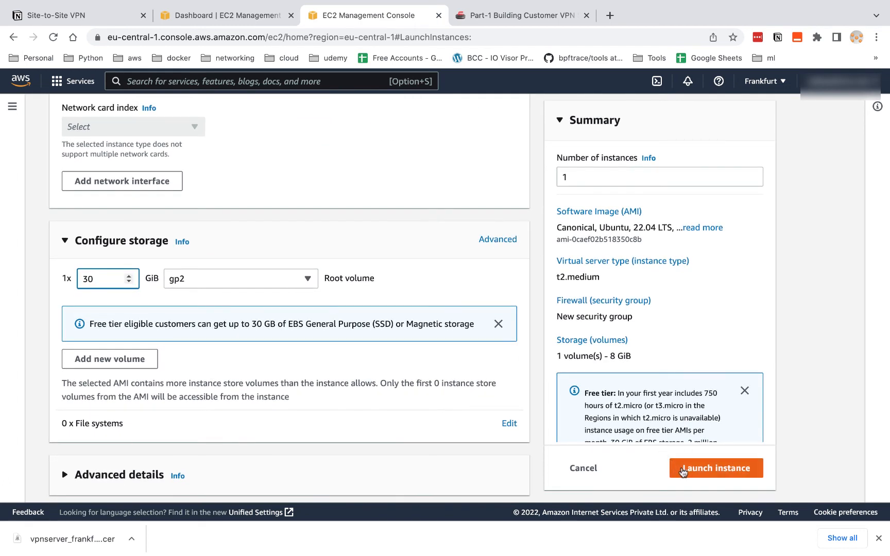
pyautogui.click(680, 469)
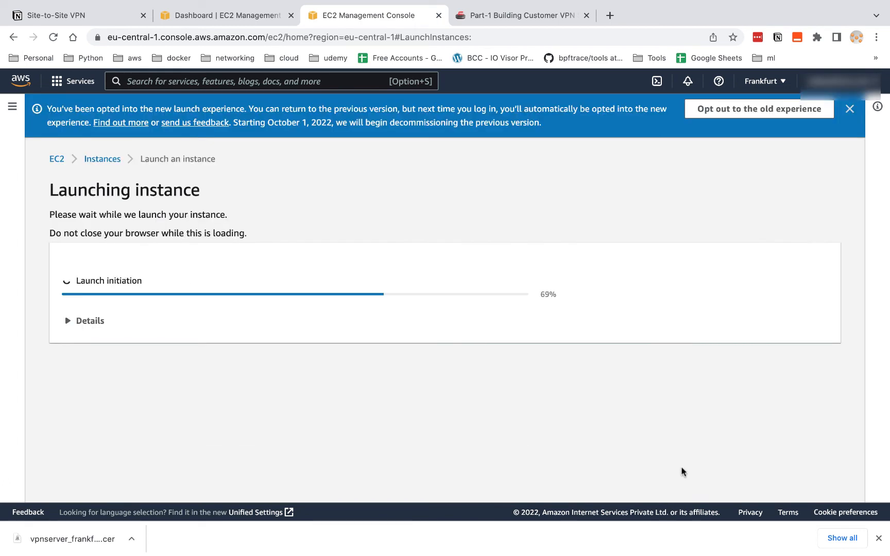
# Step: Return to the instances list, refresh it, and copy the public IPv4 address of vpn-server
pyautogui.click(792, 486)
pyautogui.click(878, 539)
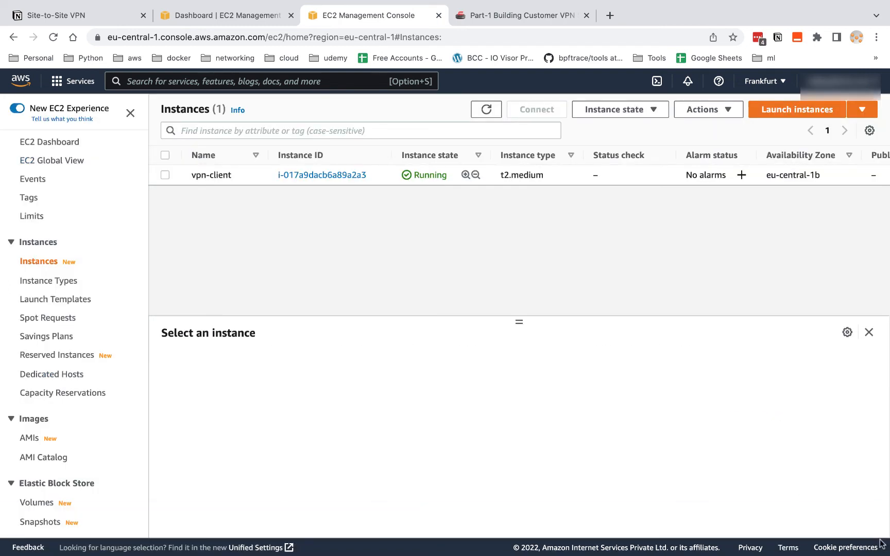
pyautogui.click(485, 112)
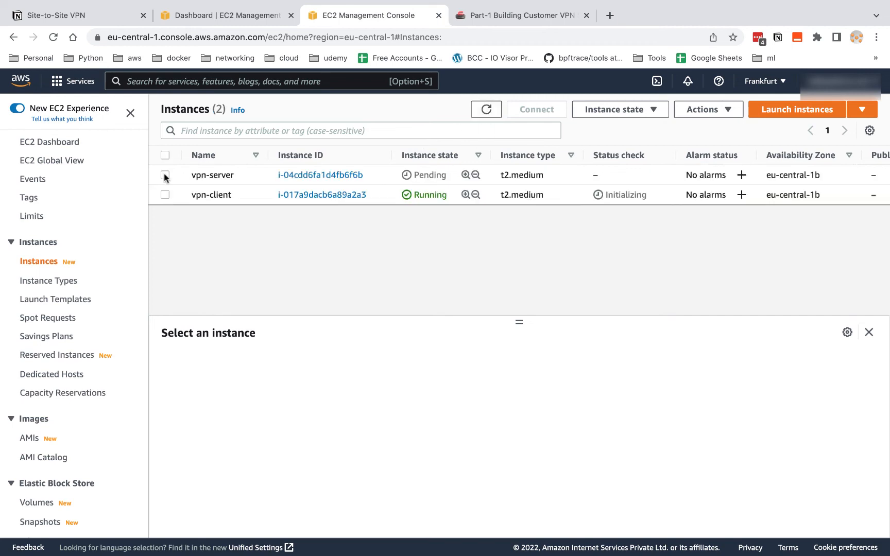
pyautogui.click(165, 175)
pyautogui.click(649, 423)
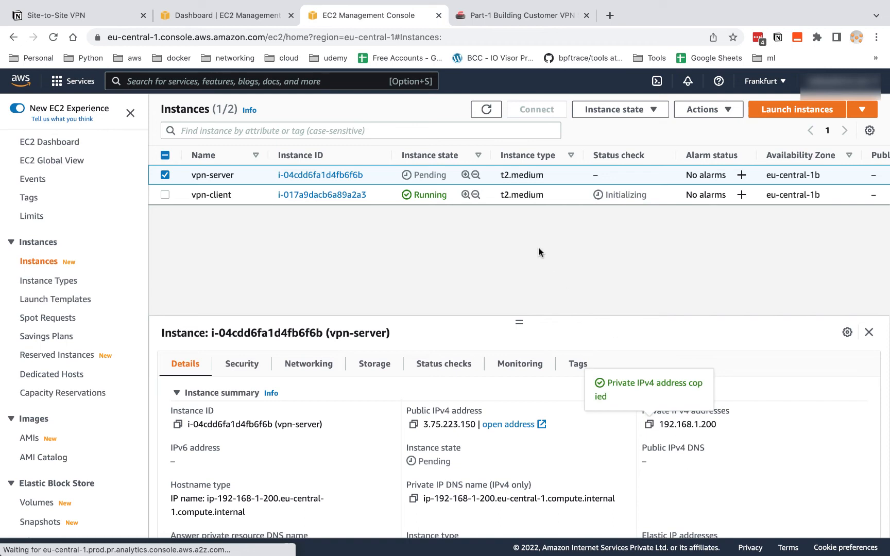
pyautogui.click(413, 424)
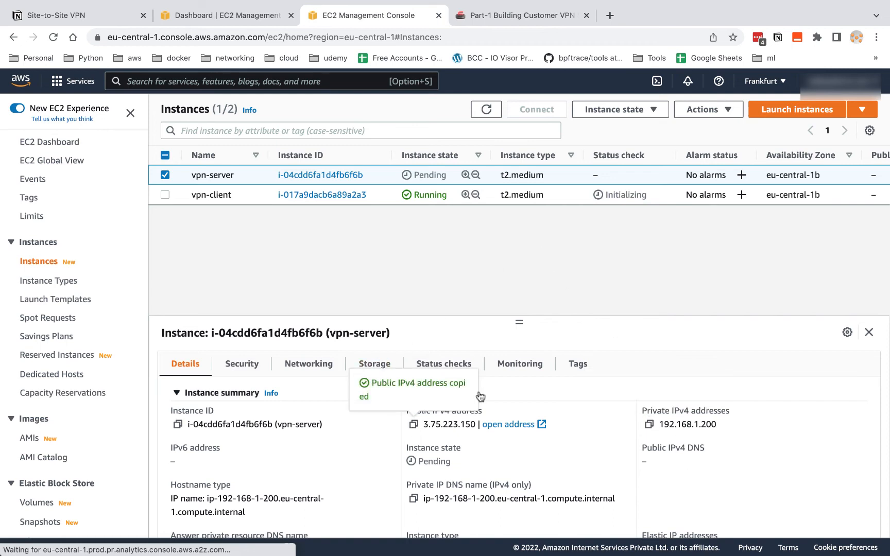
# Step: Switch to the terminal in the pemkeys directory and clear its screen
pyautogui.hotkey('alt', 'space')
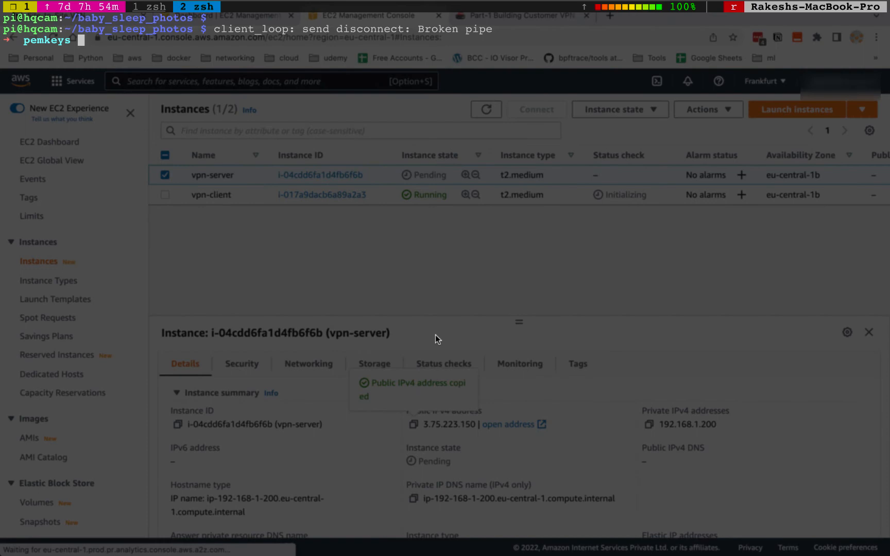
pyautogui.write('clear')
pyautogui.press('Return')
pyautogui.press('Return')
pyautogui.press('Return')
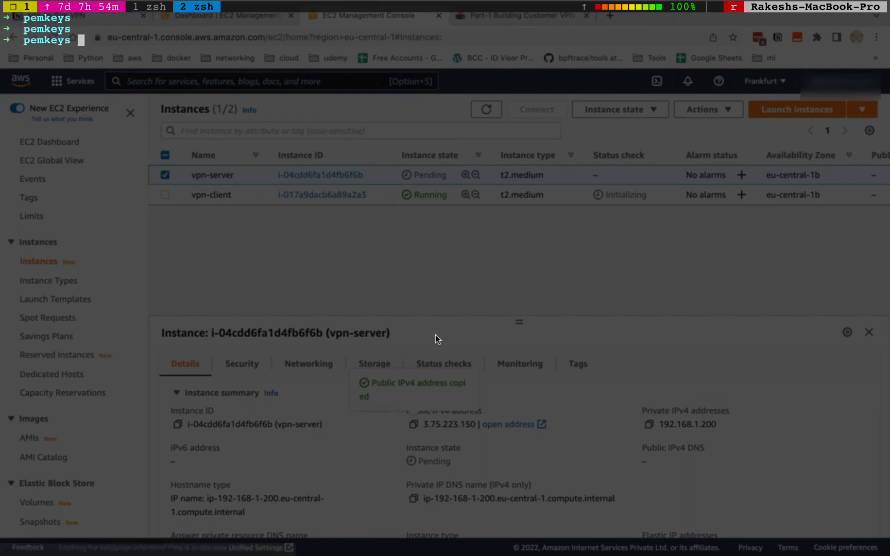
# Step: Change to the home directory and clear the terminal screen
pyautogui.write('cd Deskto')
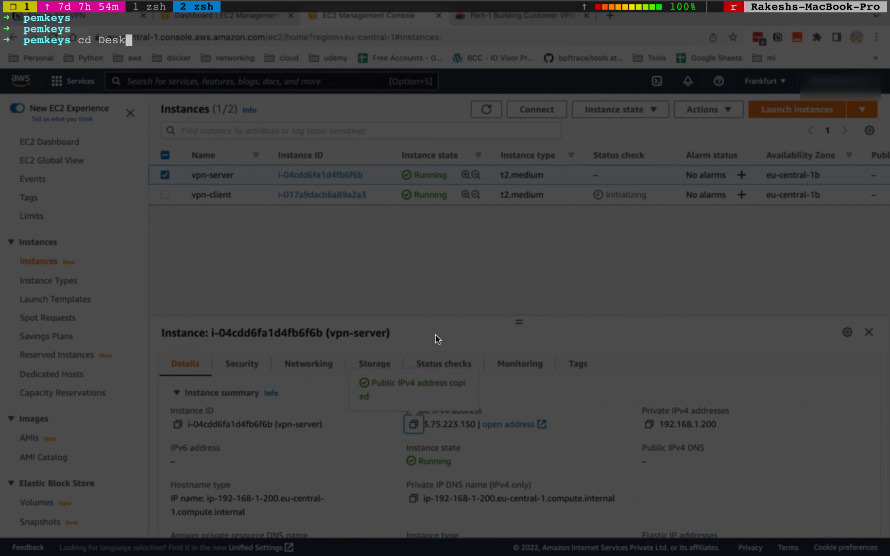
pyautogui.press('BackSpace')
pyautogui.press('BackSpace')
pyautogui.press('BackSpace')
pyautogui.press('BackSpace')
pyautogui.press('BackSpace')
pyautogui.press('BackSpace')
pyautogui.press('BackSpace')
pyautogui.press('Return')
pyautogui.write('clea')
pyautogui.press('Return')
pyautogui.write('clear')
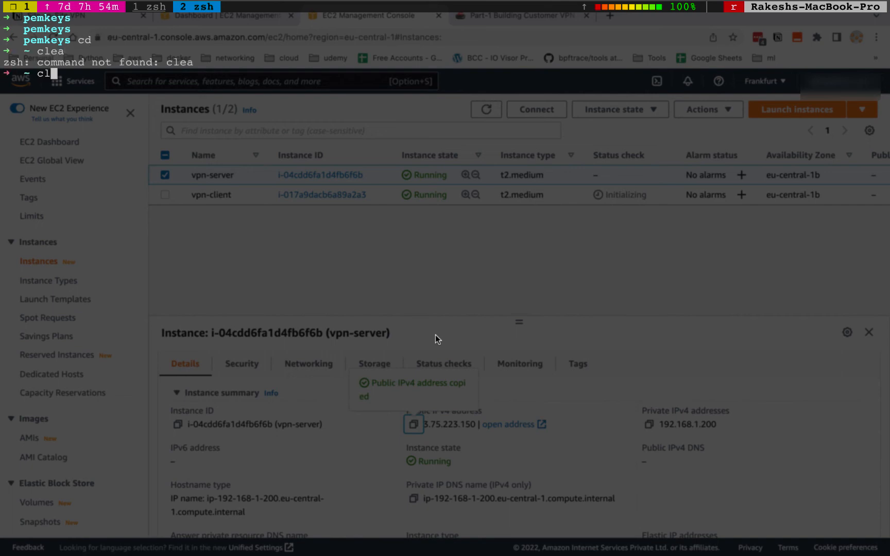
pyautogui.press('Return')
pyautogui.press('Return')
pyautogui.press('Return')
# Step: Change into the Desktop directory and set the permissions of vpnserver_frankfurt_demo.cer to 400
pyautogui.write('cd dE')
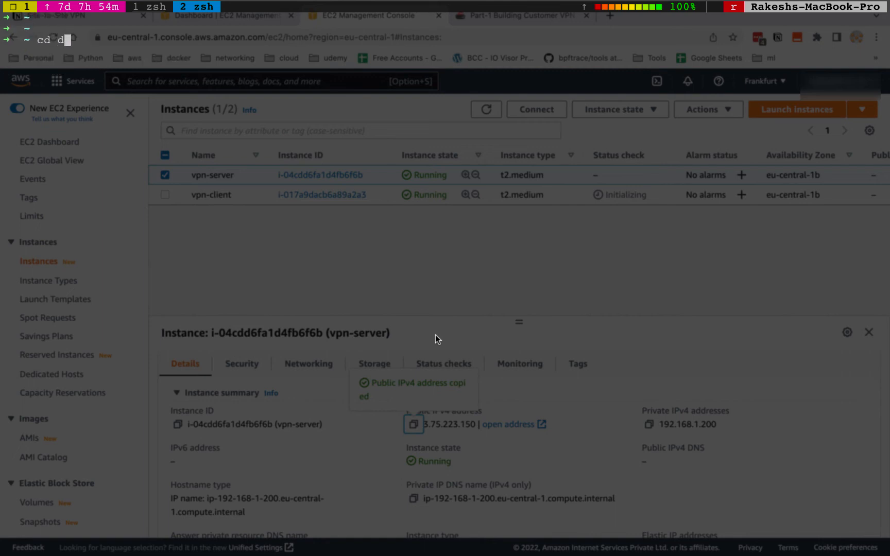
pyautogui.press('BackSpace')
pyautogui.press('BackSpace')
pyautogui.write('Des')
pyautogui.press('Tab')
pyautogui.press('Return')
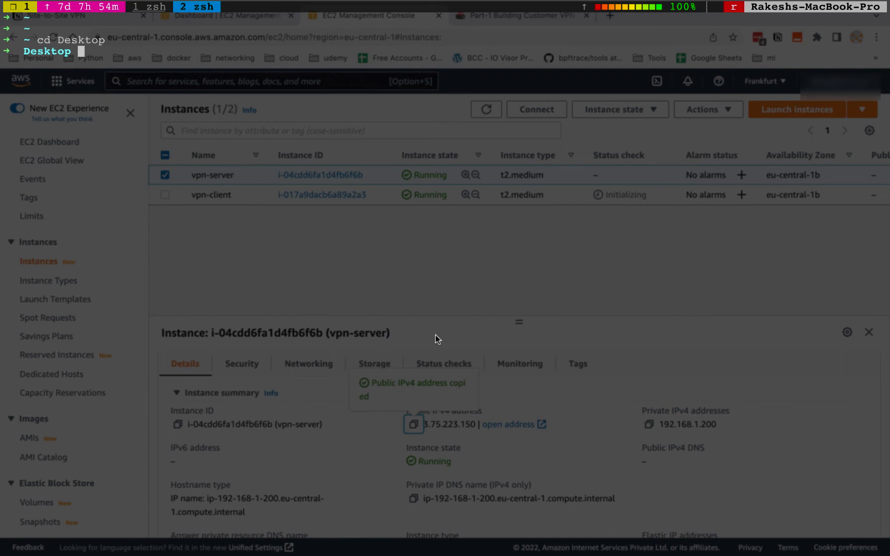
pyautogui.write('chmod 400')
pyautogui.write('vpnserver_frankfurt_demo.cer')
pyautogui.press('Return')
# Step: Connect to vpn-server over SSH as ubuntu at 3.75.223.150 with vpnserver_frankfurt_demo.cer, accepting the host's fingerprint
pyautogui.write('ssh -i vpn')
pyautogui.press('Tab')
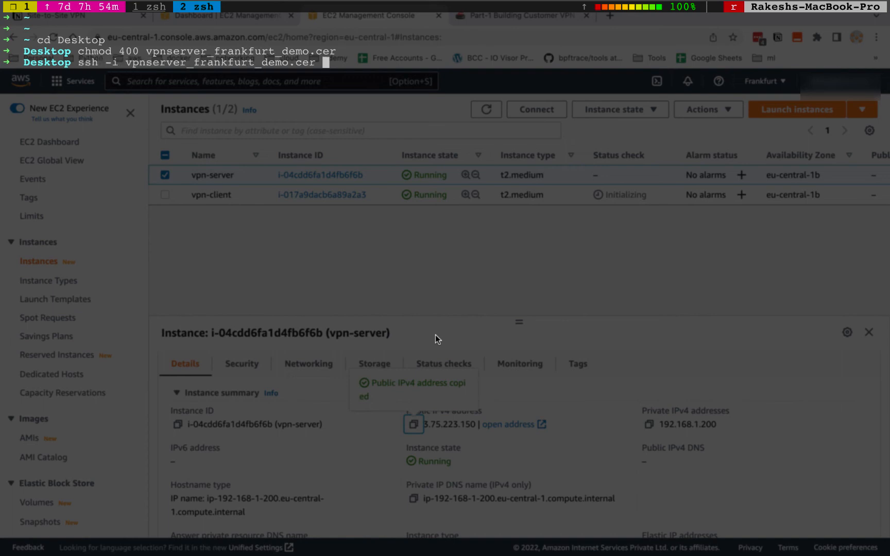
pyautogui.write('ubuntu@')
pyautogui.press('super+v')
pyautogui.press('Return')
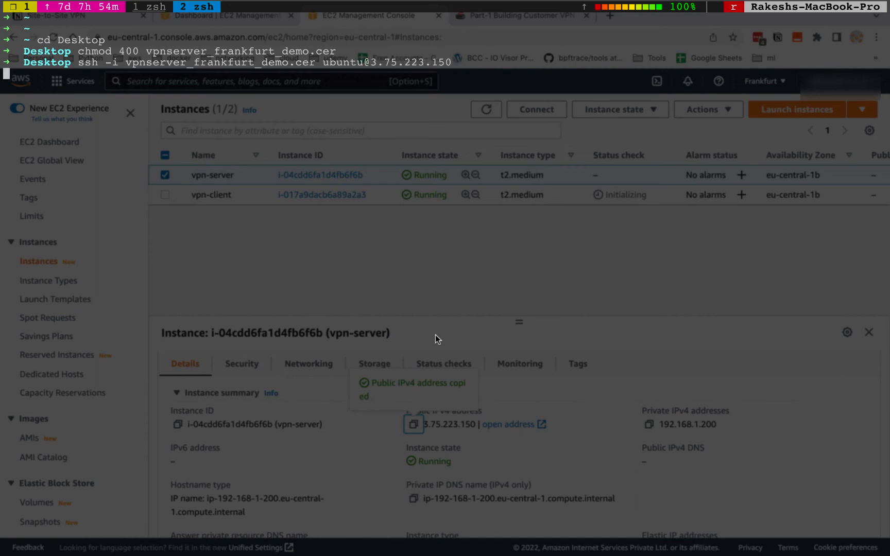
pyautogui.write('yes')
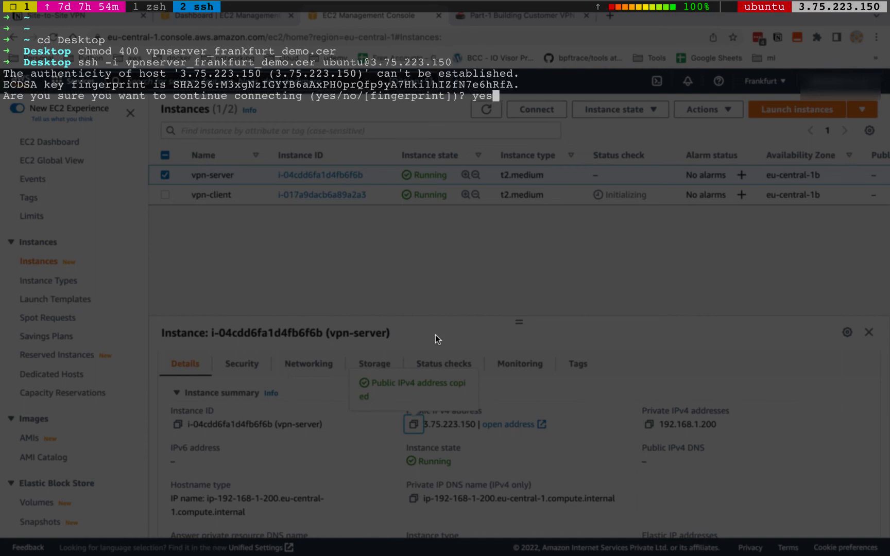
pyautogui.press('Return')
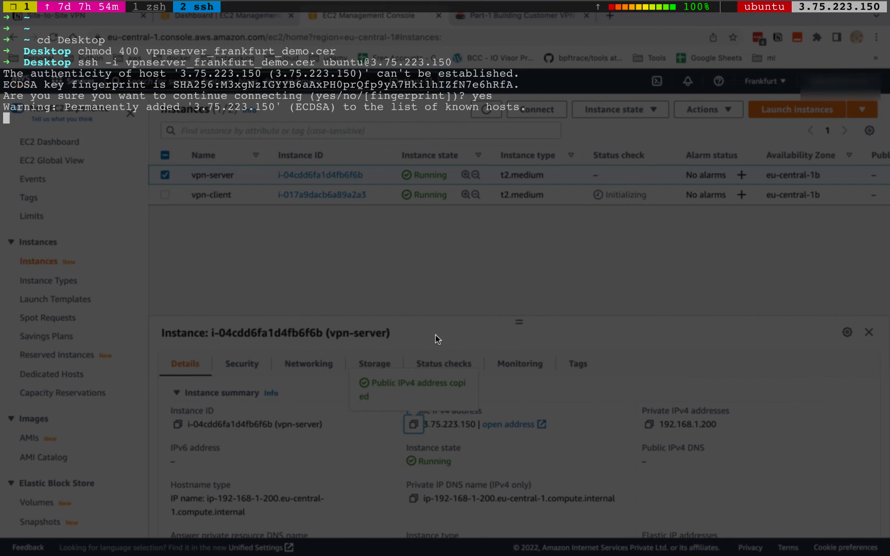
# Step: Clear the vpn-server session's screen and update its package lists with sudo apt-get update
pyautogui.write('clear')
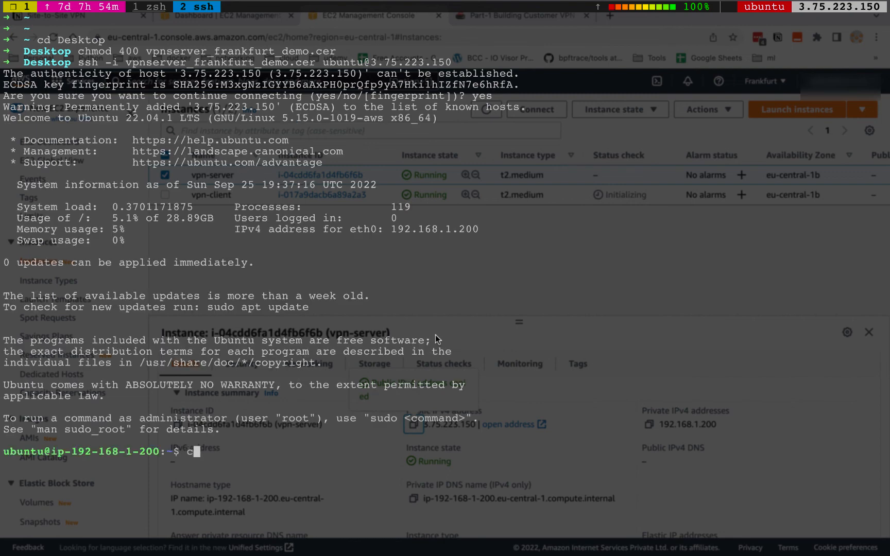
pyautogui.press('Return')
pyautogui.press('Return')
pyautogui.write('sudo apt-')
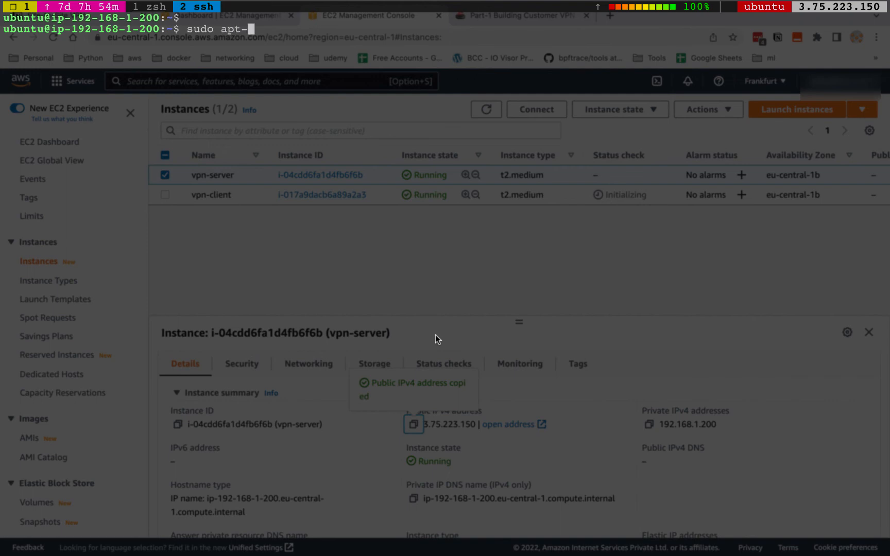
pyautogui.write('get update')
pyautogui.press('Return')
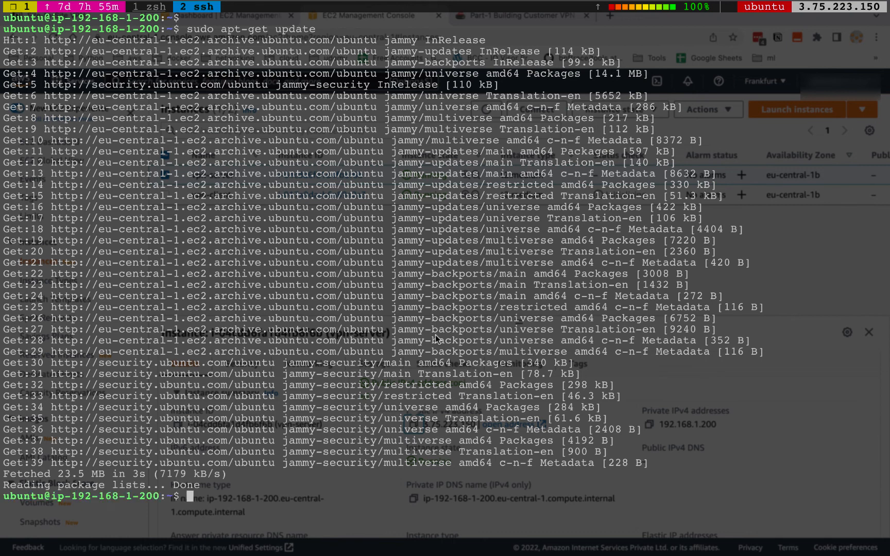
# Step: Clear the screen and install the net-tools package on vpn-server with sudo apt-get install
pyautogui.write('clear')
pyautogui.press('Return')
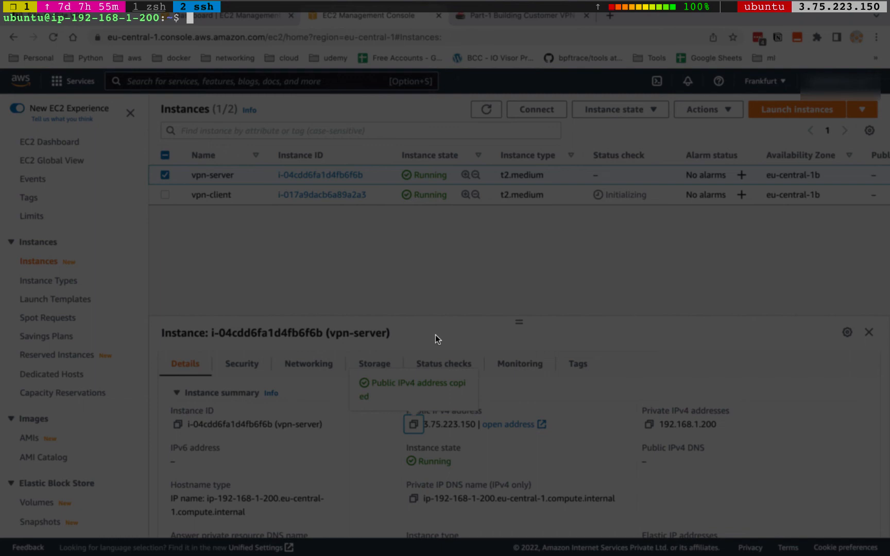
pyautogui.write('sudo apt-get install')
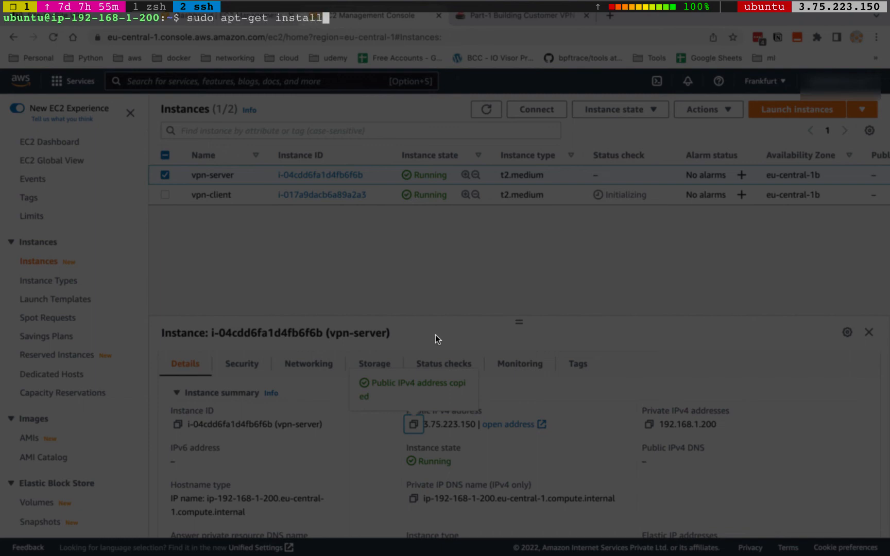
pyautogui.write(' net-tools')
pyautogui.press('Return')
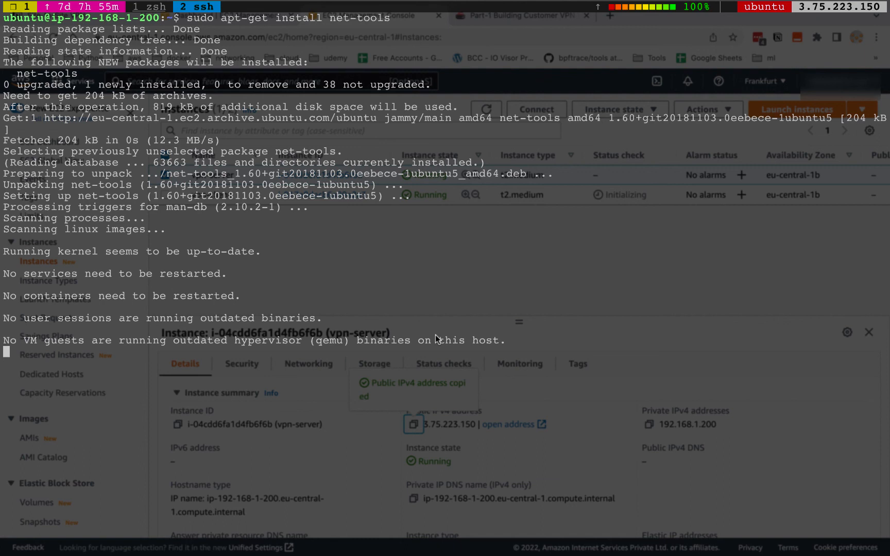
# Step: Install the traceroute package on vpn-server with sudo apt-get install, and clear the screen
pyautogui.write('sudo ')
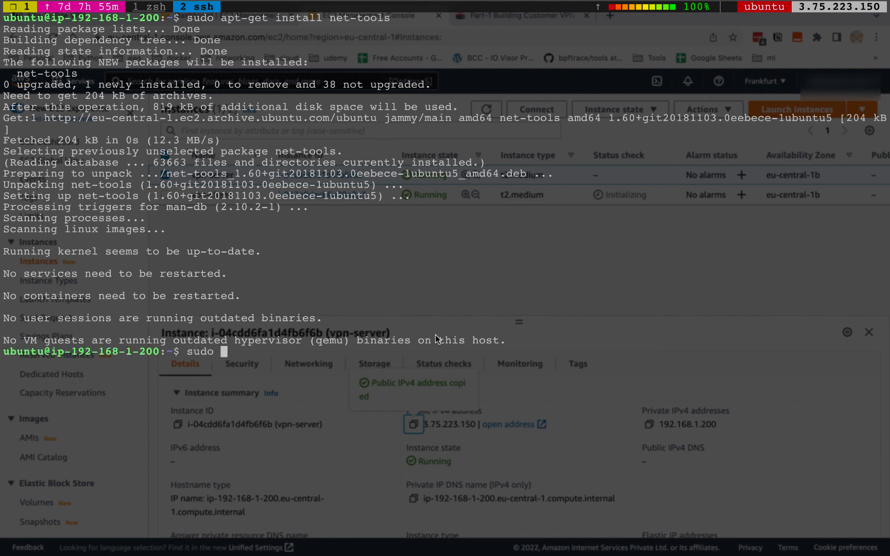
pyautogui.write('apt-get install traceroute')
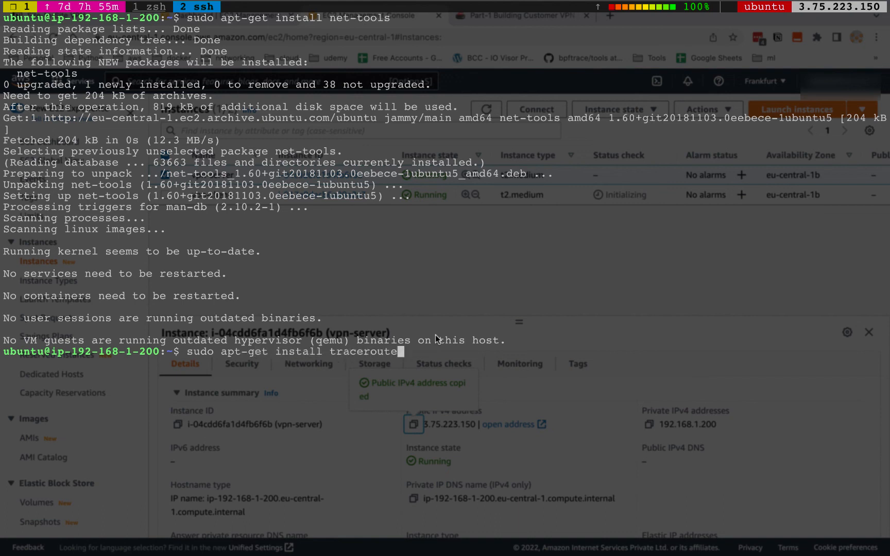
pyautogui.press('Return')
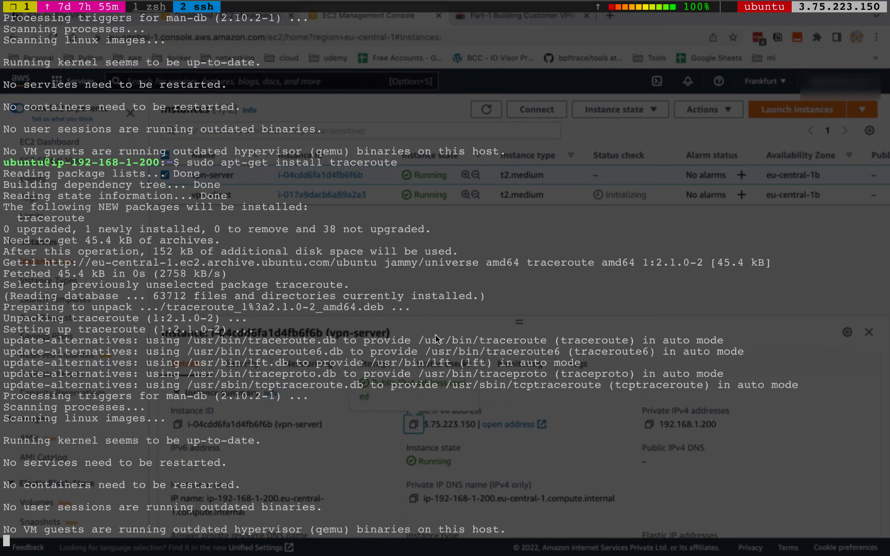
pyautogui.write('clear')
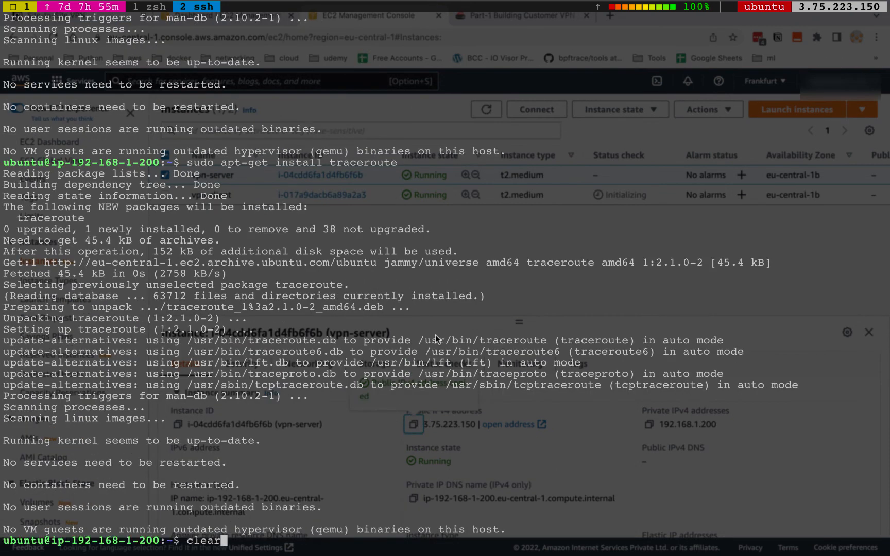
pyautogui.press('Return')
# Step: Split the terminal into stacked panes, and copy the public IPv4 address of vpn-client from the EC2 console in the browser
pyautogui.hotkey('ctrl', 'b')
pyautogui.press('"')
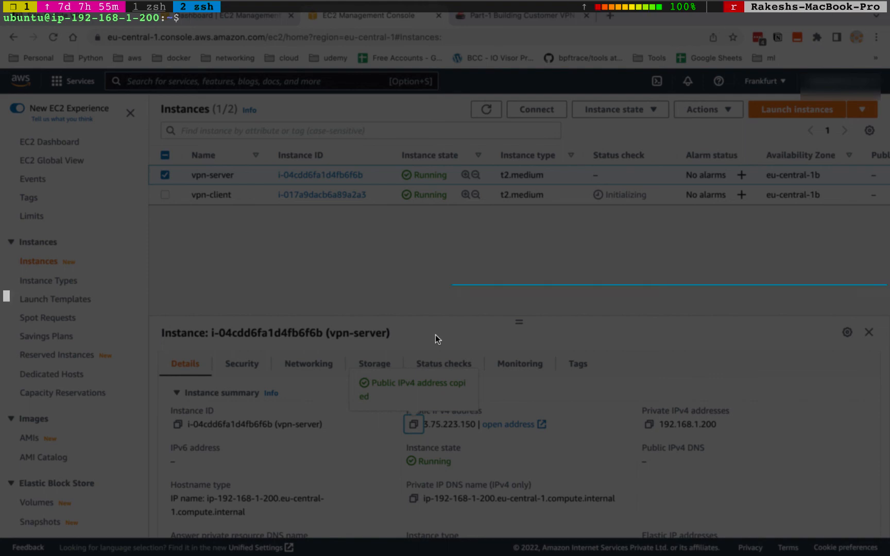
pyautogui.press('super+Tab')
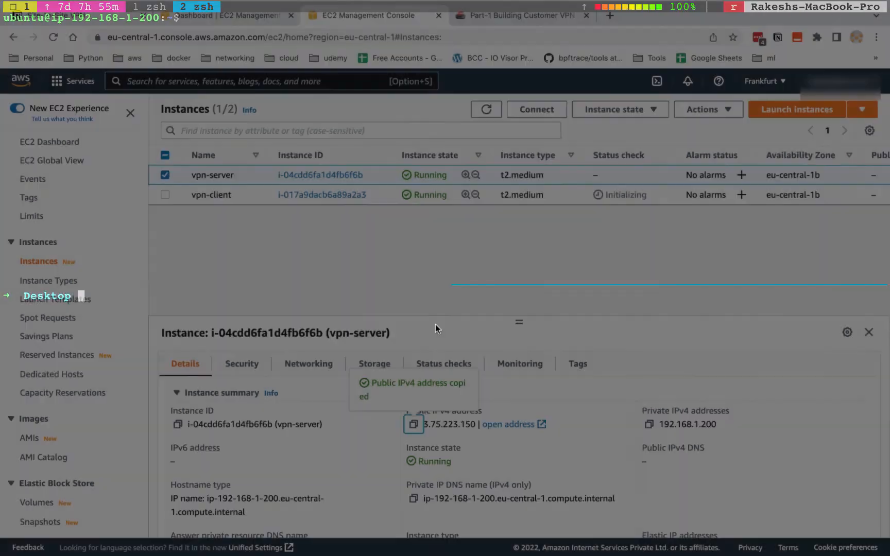
pyautogui.click(164, 175)
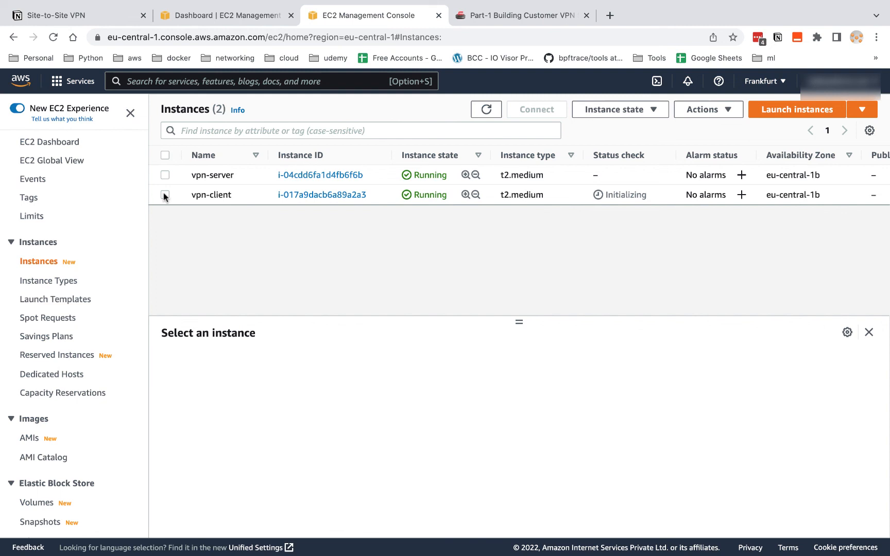
pyautogui.click(165, 195)
pyautogui.click(413, 423)
# Step: Switch to the terminal and connect to vpn-client over SSH as ubuntu at 3.122.232.112 with vpnserver_frankfurt_demo.cer, accepting the host's fingerprint
pyautogui.press('super+Tab')
pyautogui.write('ssh -i ')
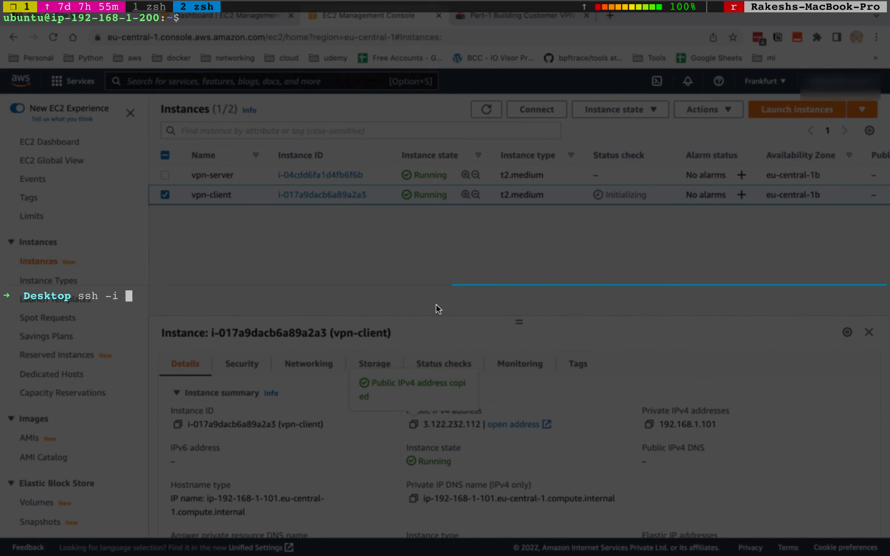
pyautogui.write('vp')
pyautogui.press('Tab')
pyautogui.write('ubuntu@')
pyautogui.press('super+v')
pyautogui.press('Return')
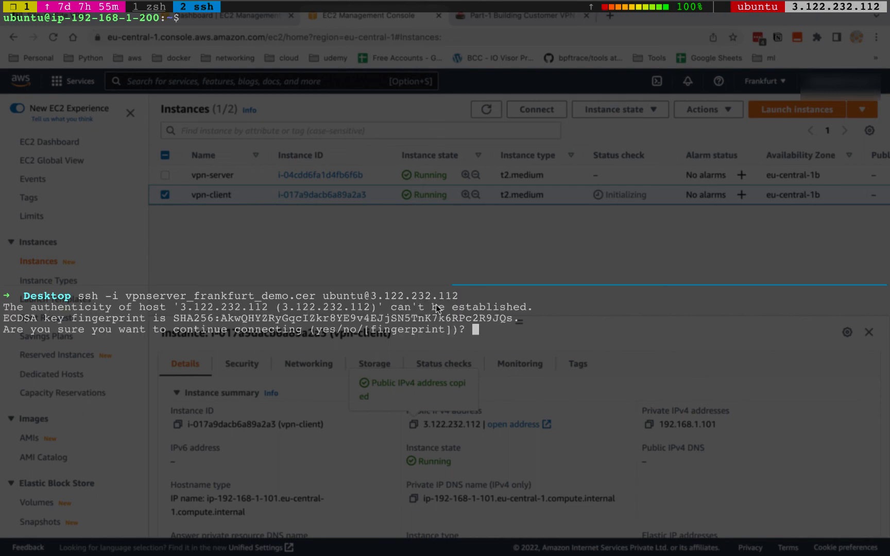
pyautogui.write('yes')
pyautogui.press('Return')
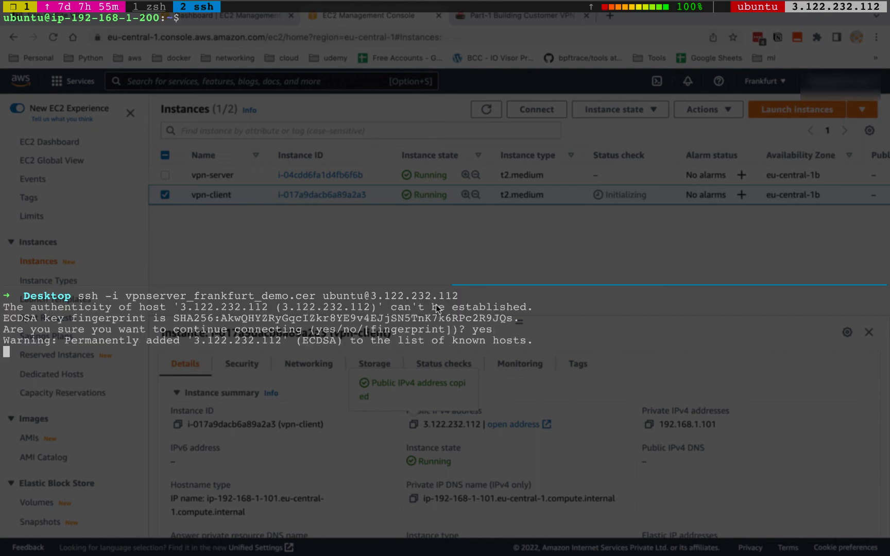
# Step: Update the package lists on vpn-client with sudo apt-get update, clearing the screen before and after
pyautogui.write('clear')
pyautogui.press('Return')
pyautogui.write('sudo apt-get upd')
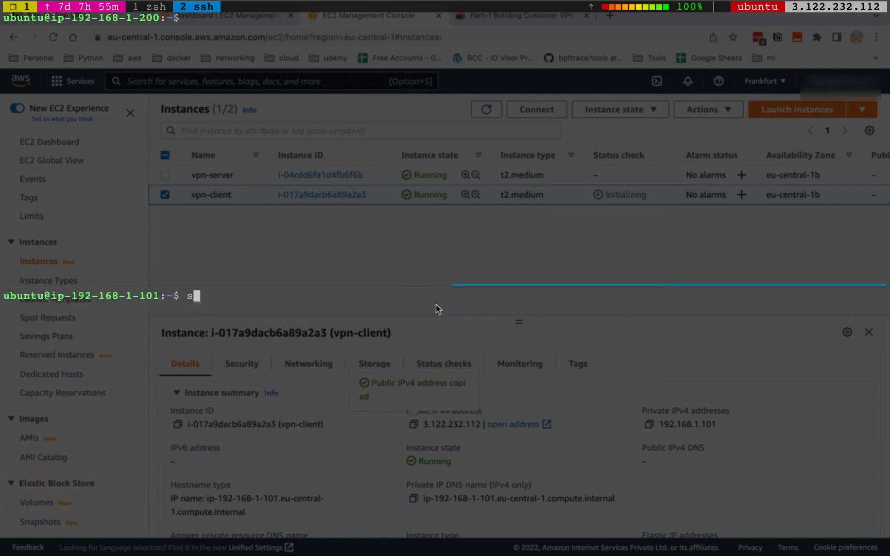
pyautogui.write('ate')
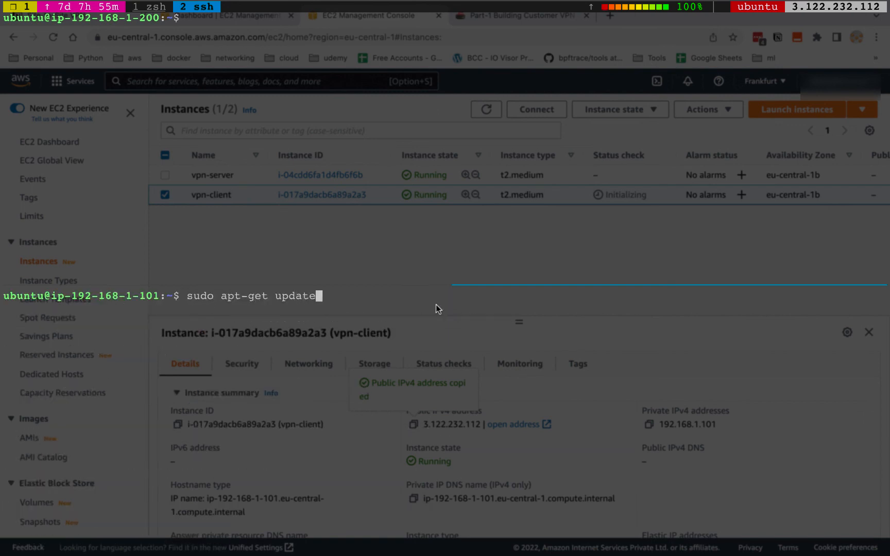
pyautogui.press('Return')
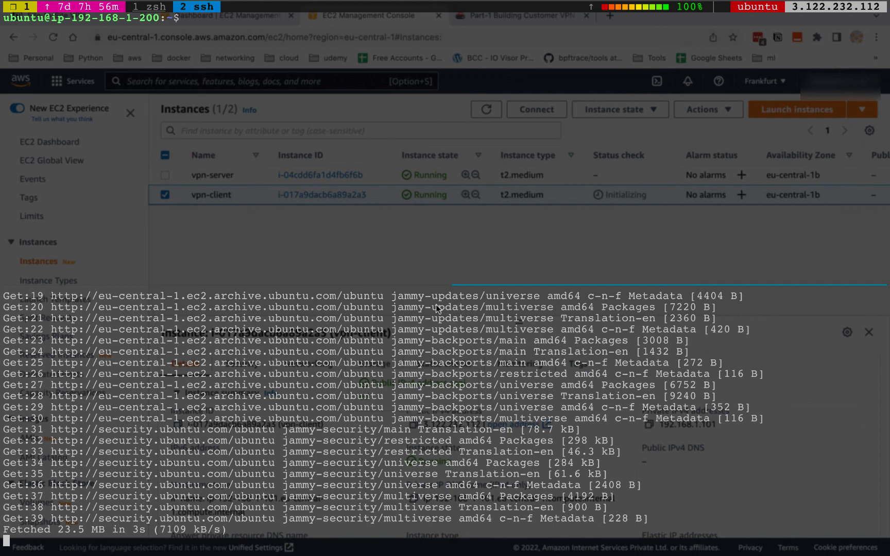
pyautogui.write('clear')
pyautogui.press('Return')
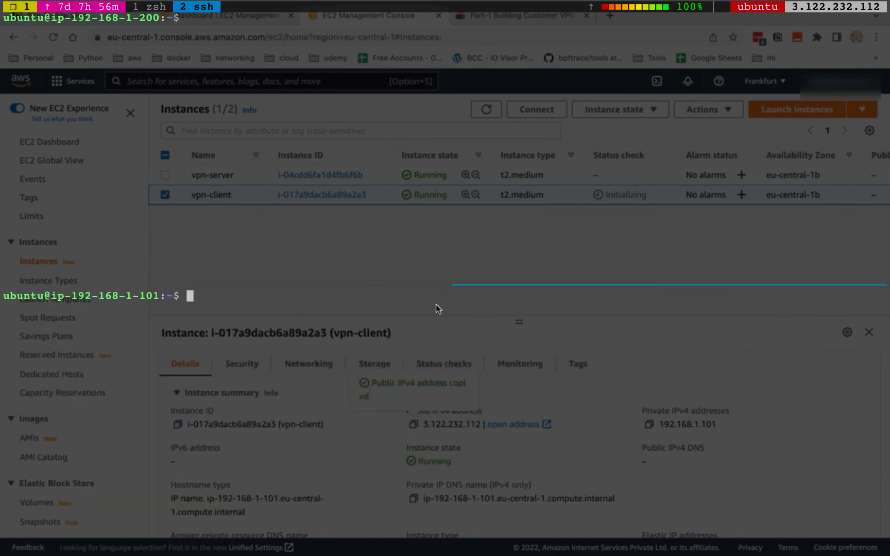
# Step: Install the net-tools package on vpn-client with sudo apt-get install, and clear the screen
pyautogui.write('sudo apt-get ')
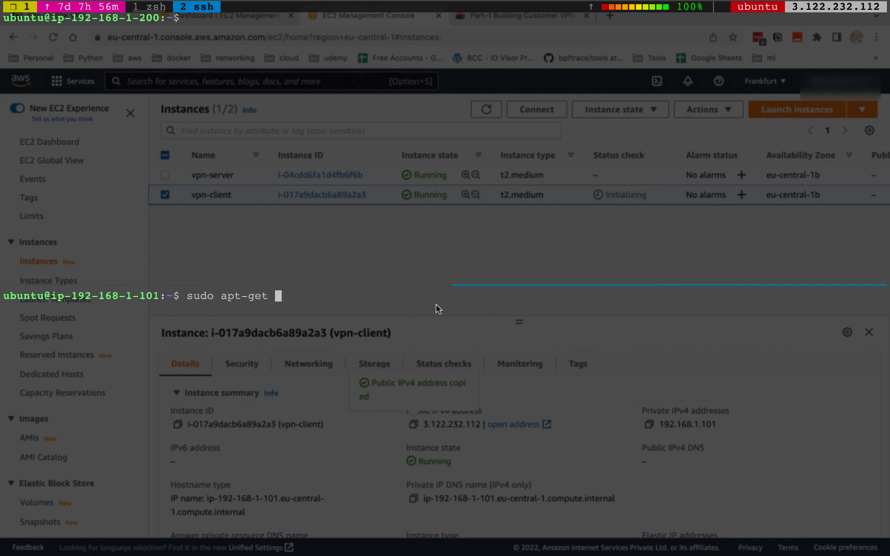
pyautogui.write('install t')
pyautogui.press('BackSpace')
pyautogui.write('net-tools')
pyautogui.press('Return')
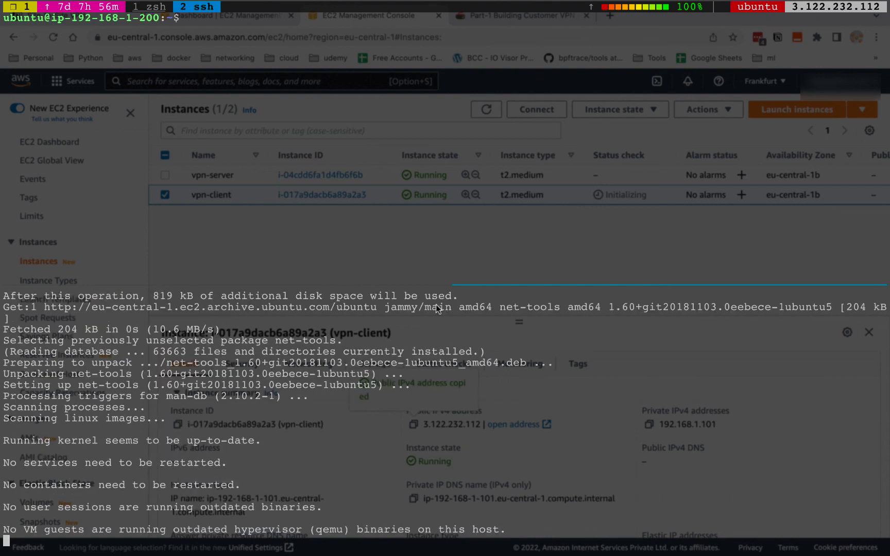
pyautogui.write('clear')
pyautogui.press('Return')
# Step: Install the traceroute package on vpn-client with sudo apt-get install
pyautogui.write('sudo apt-get install i')
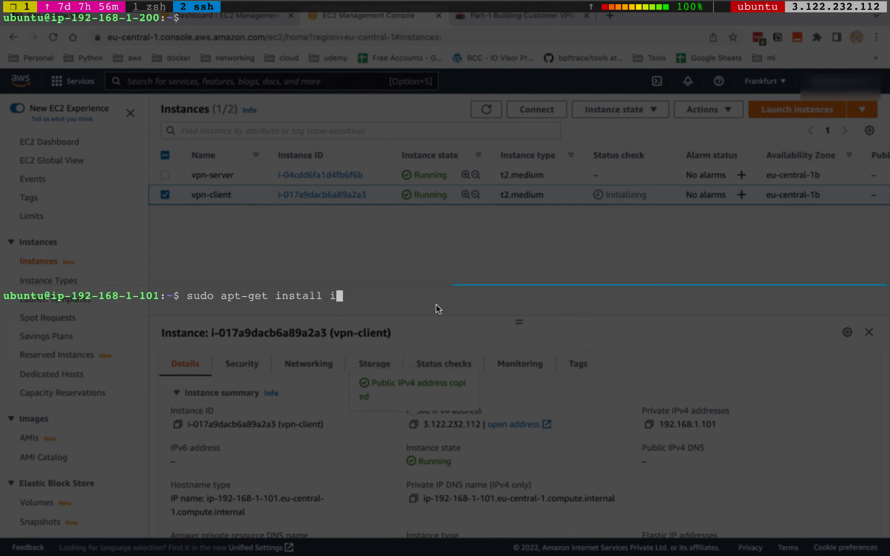
pyautogui.press('BackSpace')
pyautogui.write('tracerot')
pyautogui.press('BackSpace')
pyautogui.write('ute')
pyautogui.press('Return')
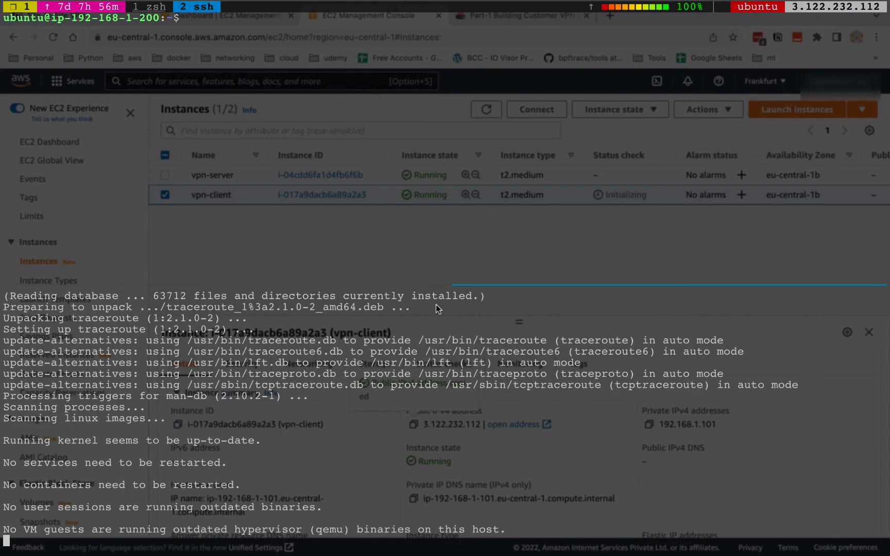
# Step: Exit the vpn-client SSH session and close its terminal pane to return to the vpn-server session
pyautogui.write('exit')
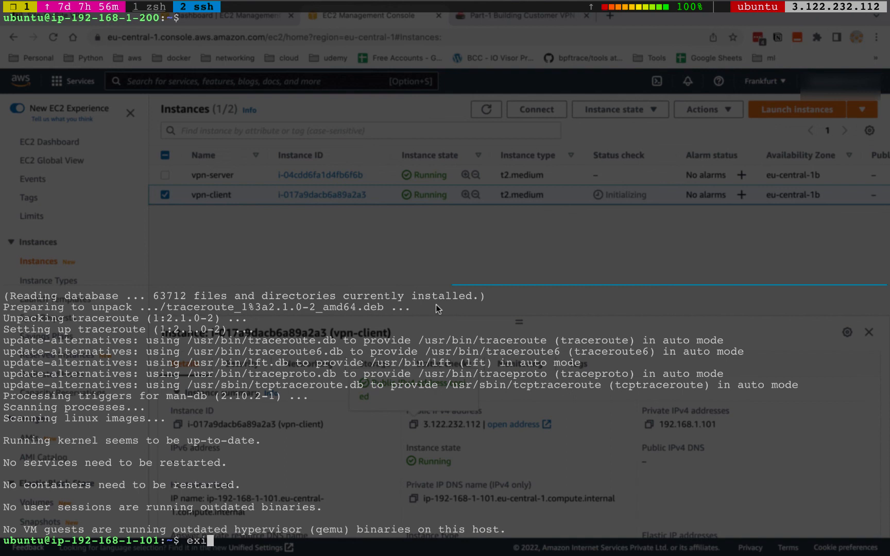
pyautogui.press('Return')
pyautogui.write('exit')
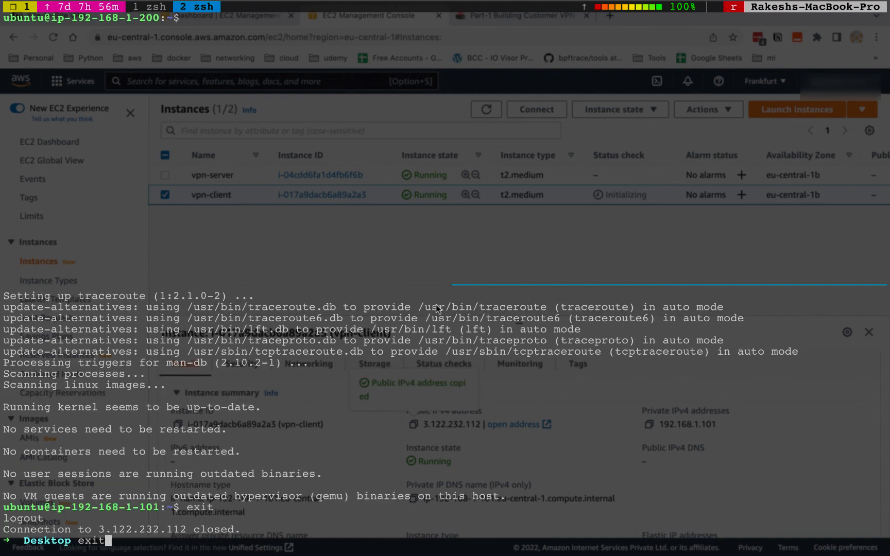
pyautogui.press('Return')
pyautogui.press('Return')
pyautogui.press('Return')
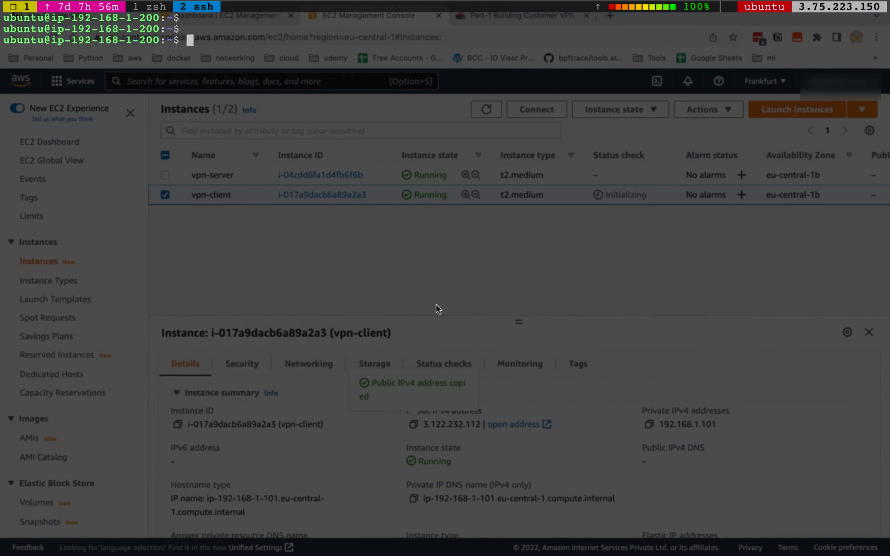
# Step: Install the strongswan package on vpn-server with sudo apt-get install, accepting the additional packages, and clear the screen
pyautogui.write('sudo apt-ge')
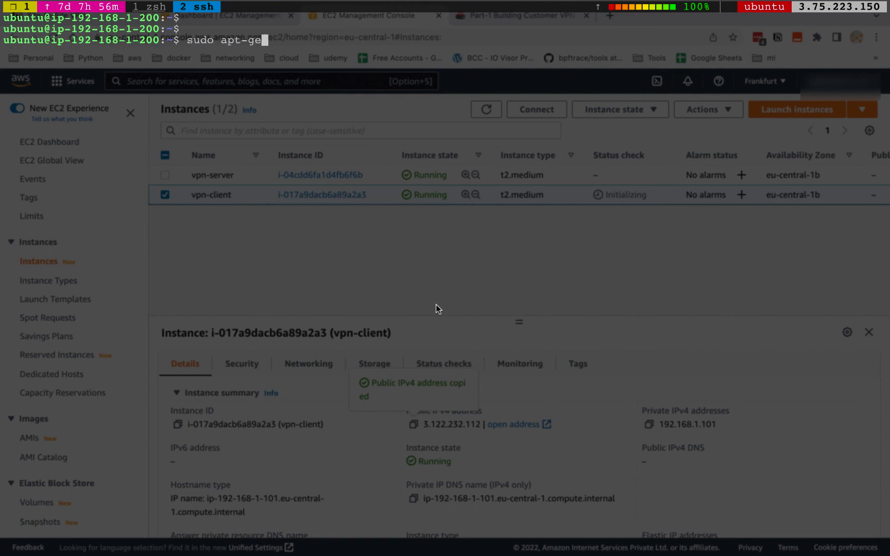
pyautogui.write('t install strongswan')
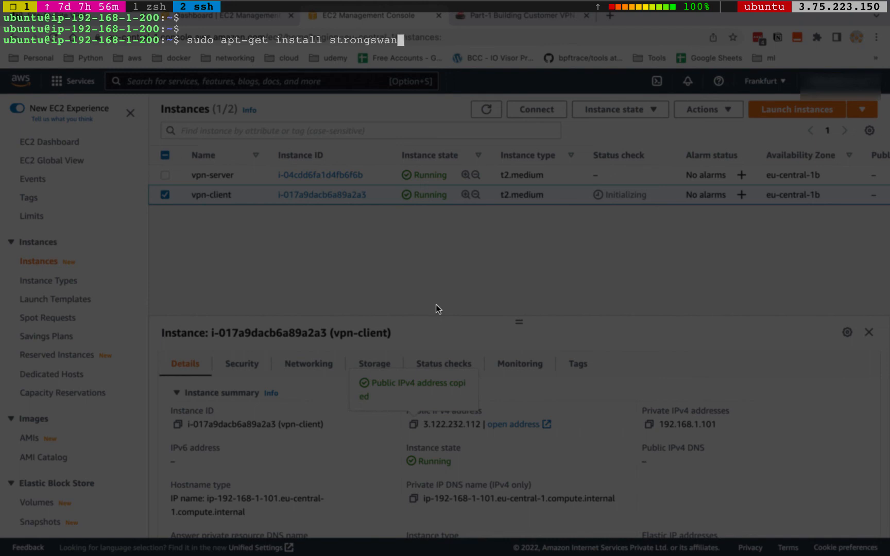
pyautogui.press('Return')
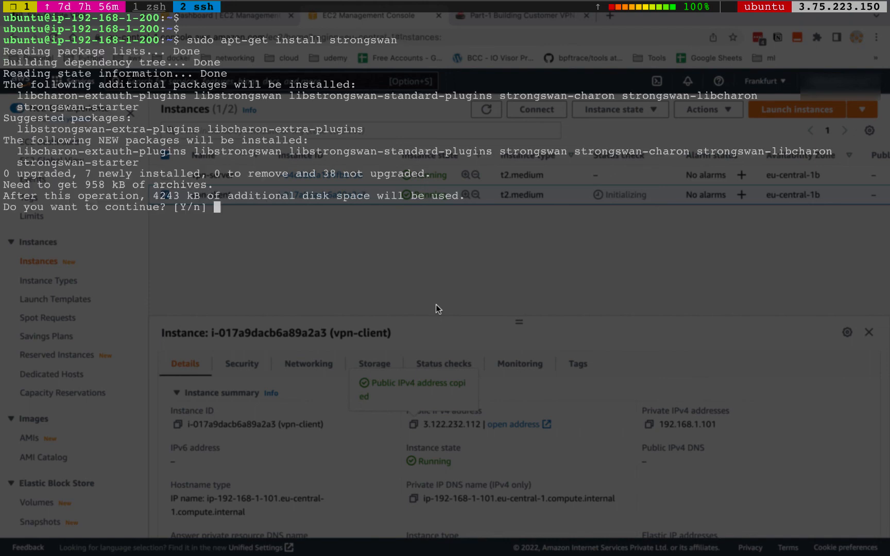
pyautogui.write('y')
pyautogui.press('Return')
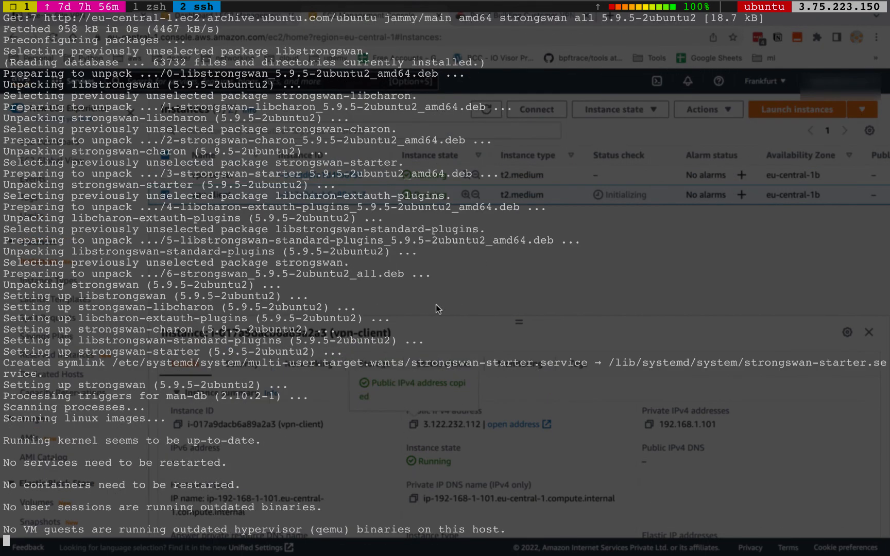
pyautogui.write('clear')
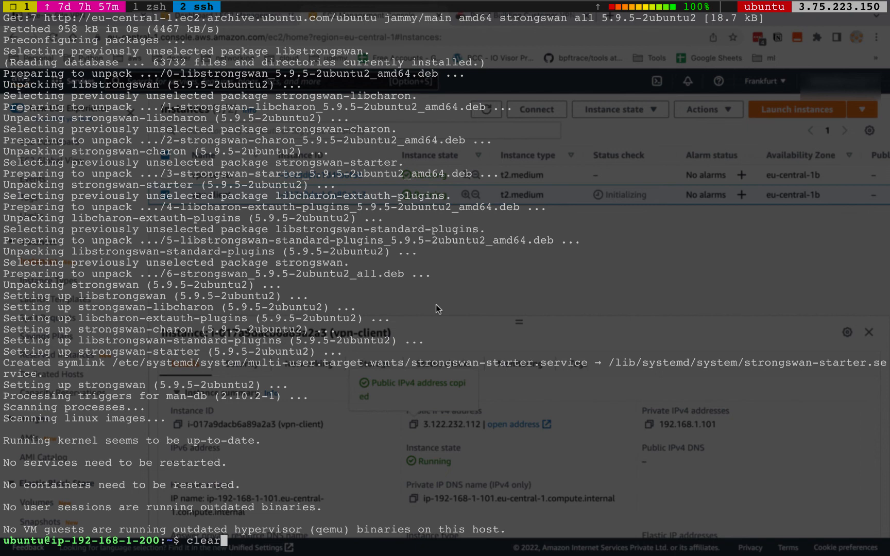
pyautogui.press('Return')
pyautogui.press('Return')
pyautogui.press('Return')
pyautogui.press('Return')
# Step: Look up the entries in /etc/ whose names start with ip using ls path completion, and empty the command line without running it
pyautogui.write('ls /etc/')
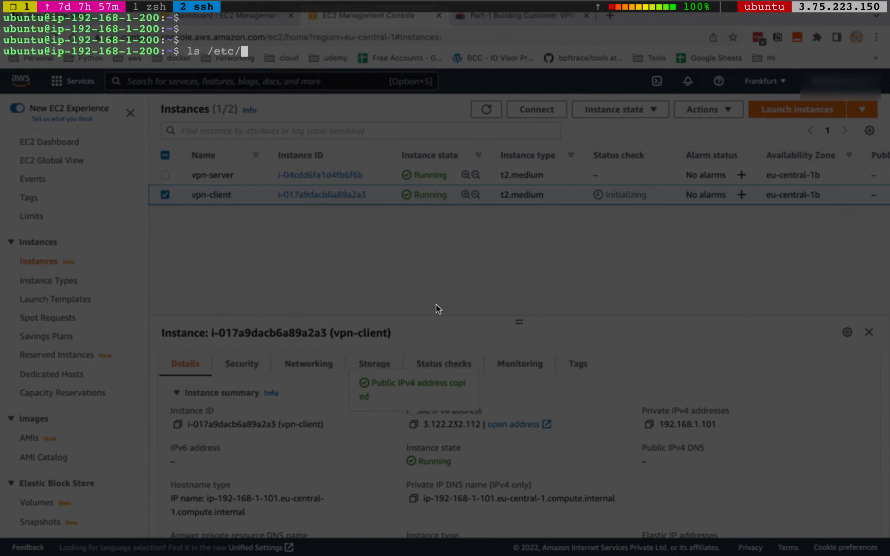
pyautogui.write('ip')
pyautogui.press('Tab')
pyautogui.press('Tab')
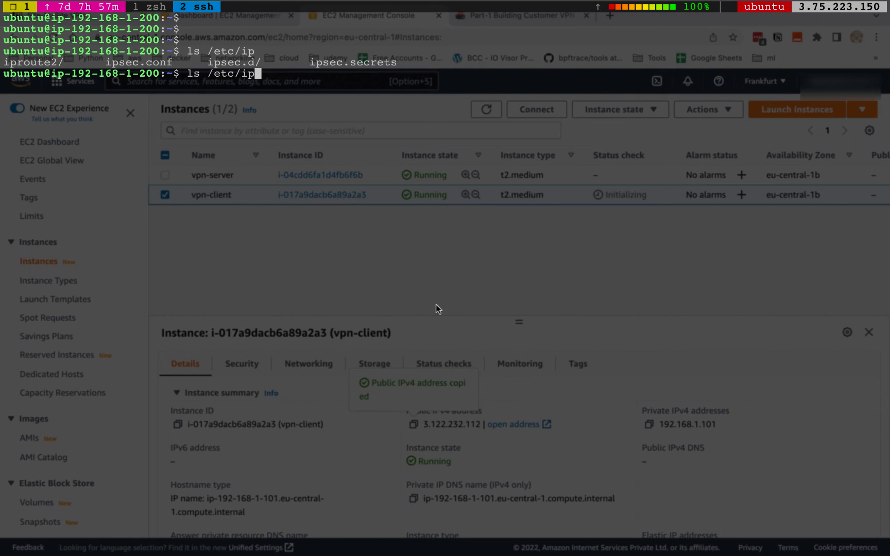
pyautogui.press('BackSpace')
pyautogui.press('BackSpace')
pyautogui.press('BackSpace')
pyautogui.press('BackSpace')
pyautogui.press('BackSpace')
pyautogui.press('BackSpace')
pyautogui.press('BackSpace')
pyautogui.press('BackSpace')
pyautogui.press('BackSpace')
pyautogui.press('BackSpace')
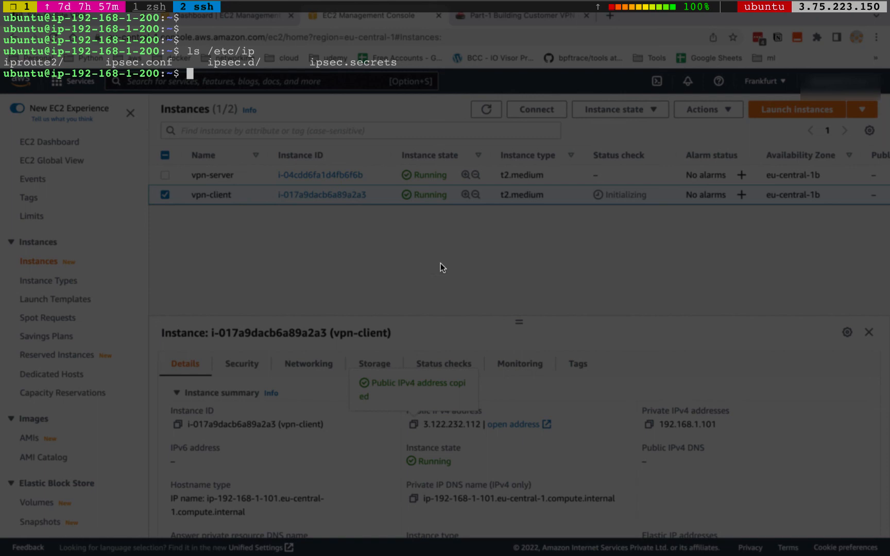
pyautogui.press('super+Tab')
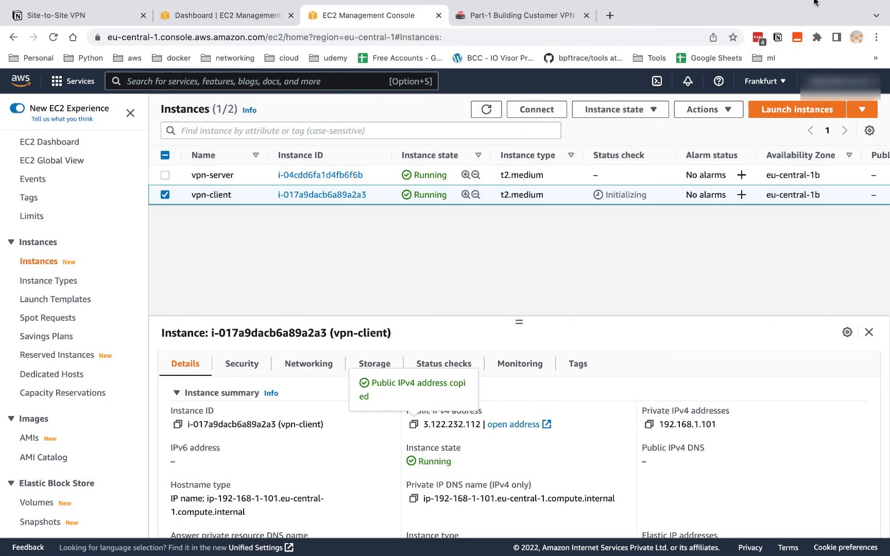
pyautogui.moveTo(787, 4)
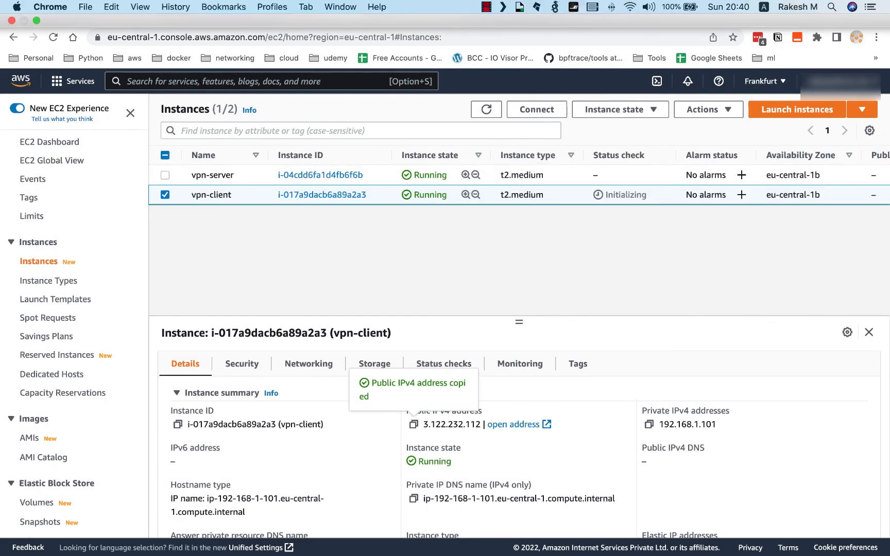
pyautogui.click(486, 7)
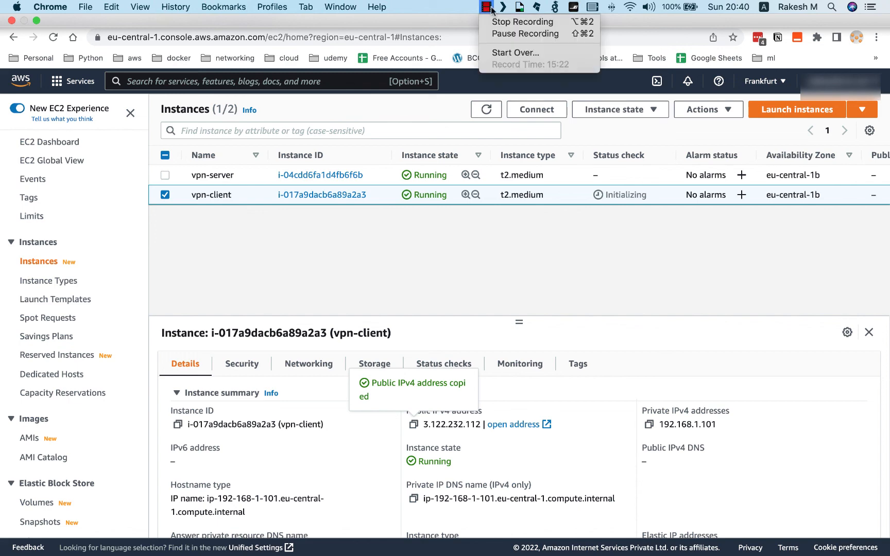